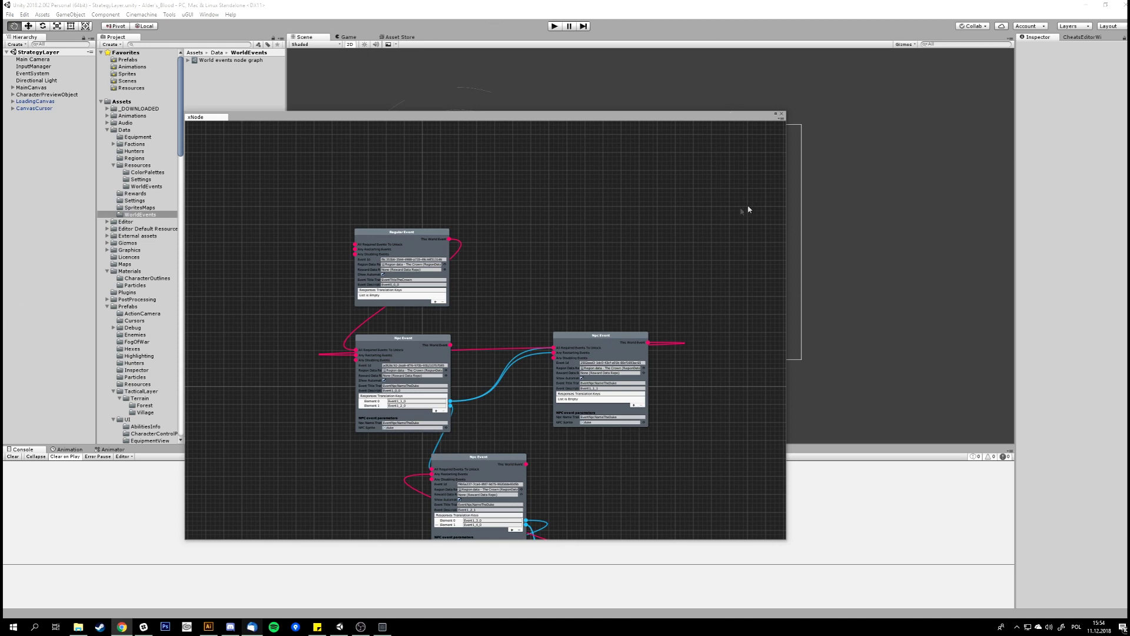
Try to copy the Regular Event's title key EventTitleTheCrown into the Npc Event below it
scroll(492, 291, "up", 3)
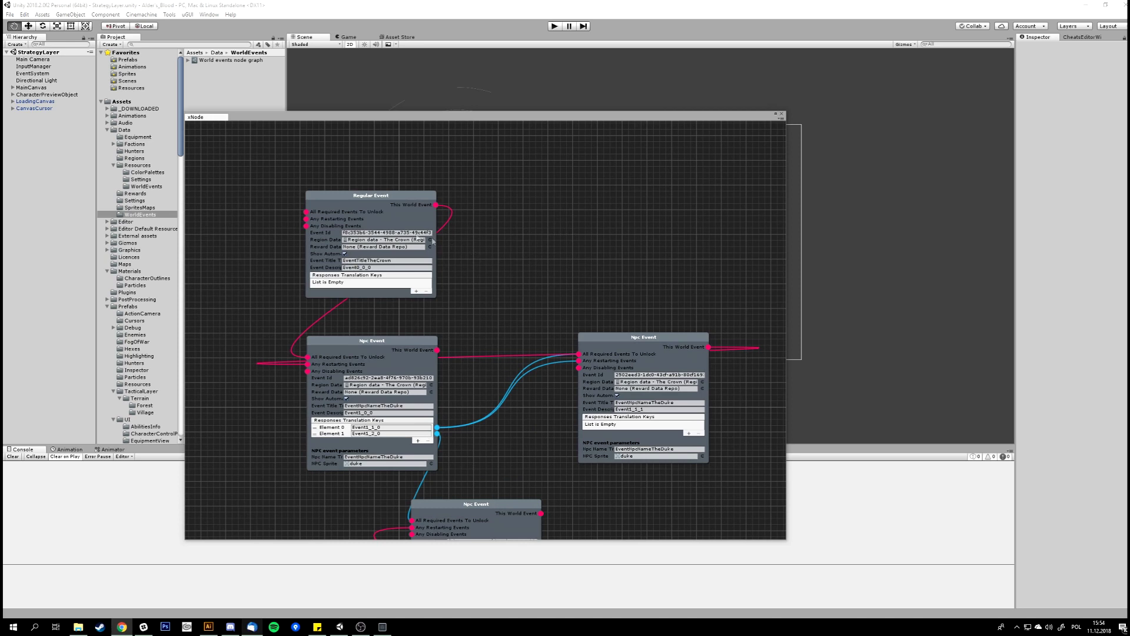
left_click(382, 261)
key("ctrl+c")
left_click(388, 405)
key("ctrl+v")
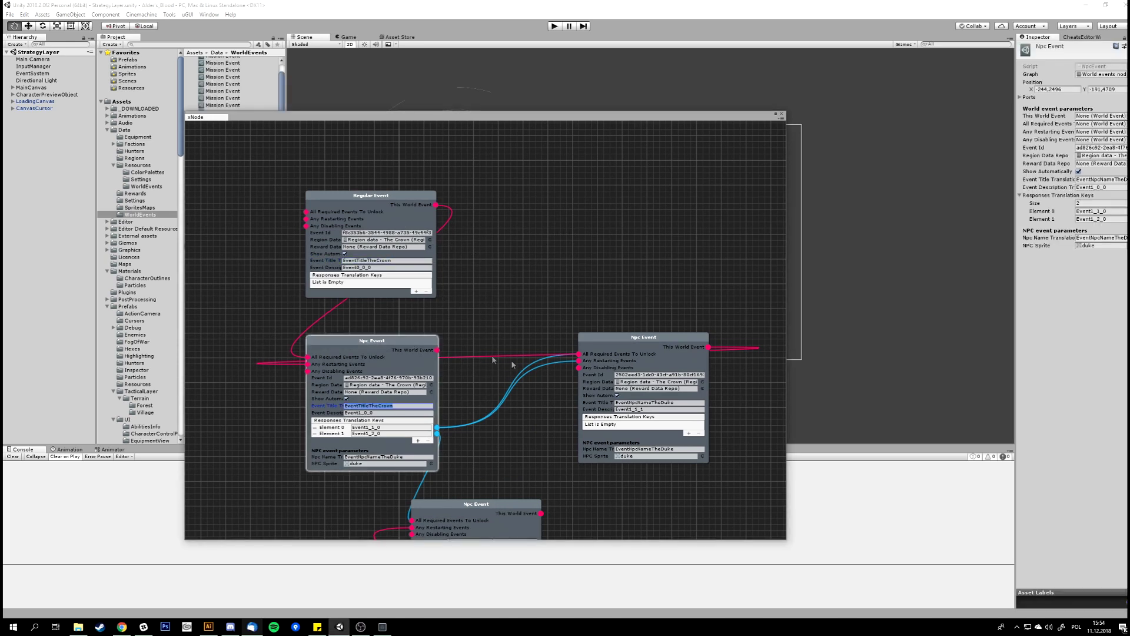
left_click(554, 246)
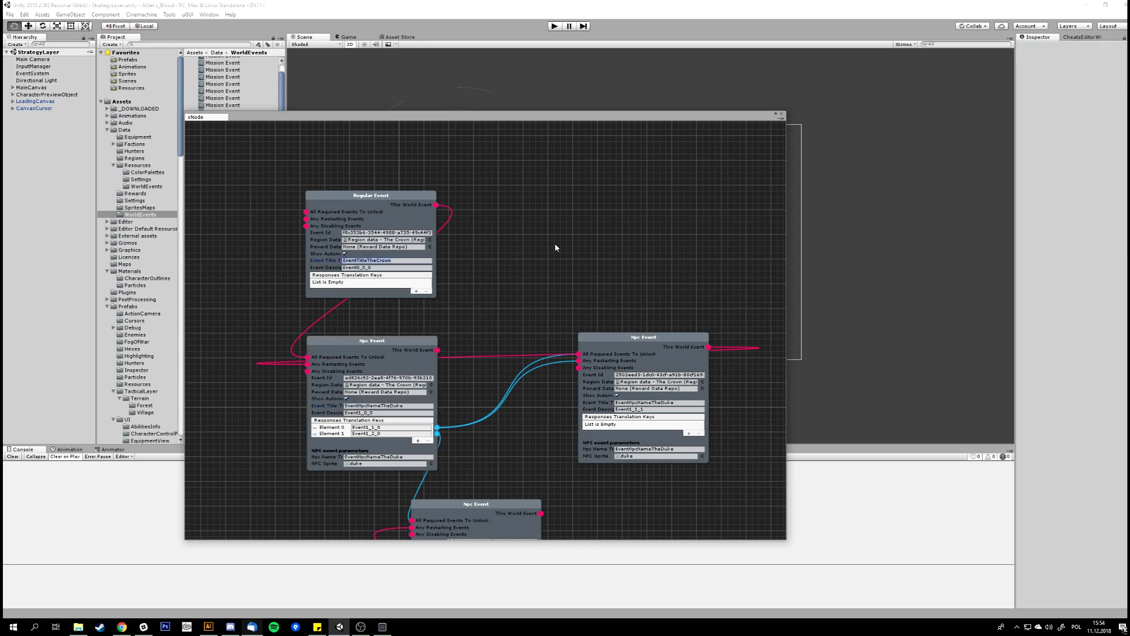
Add a Regular Event node beside the existing Regular Event, directly above the second Npc Event
scroll(553, 397, "down", 3)
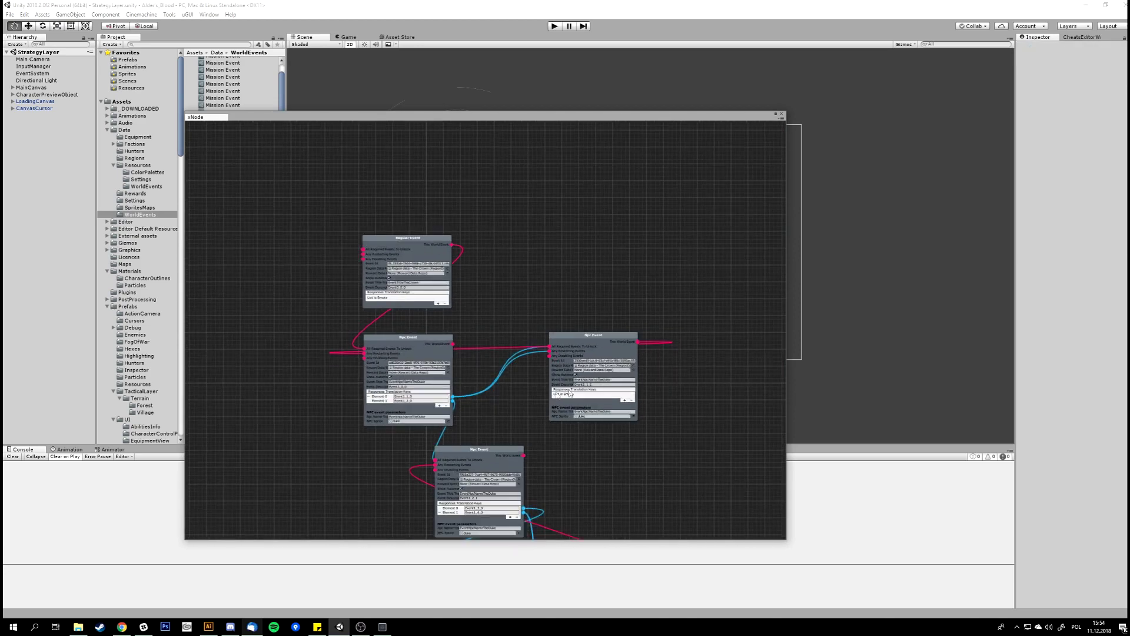
middle_click_drag(699, 361, 570, 286)
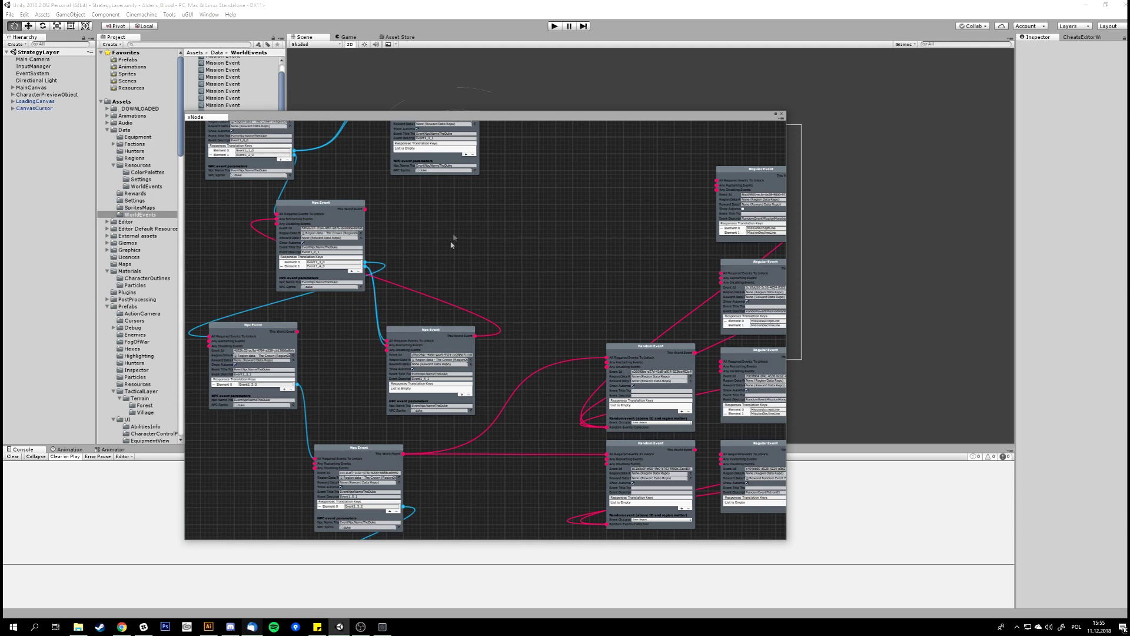
middle_click_drag(477, 231, 497, 312)
scroll(497, 312, "up", 2)
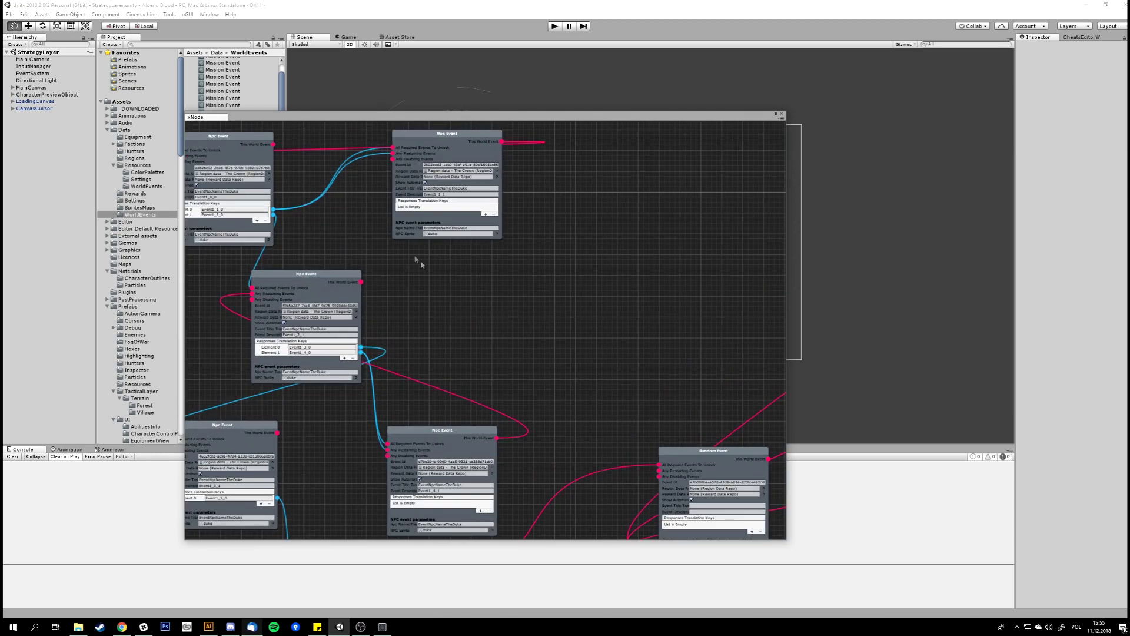
middle_click_drag(416, 255, 503, 420)
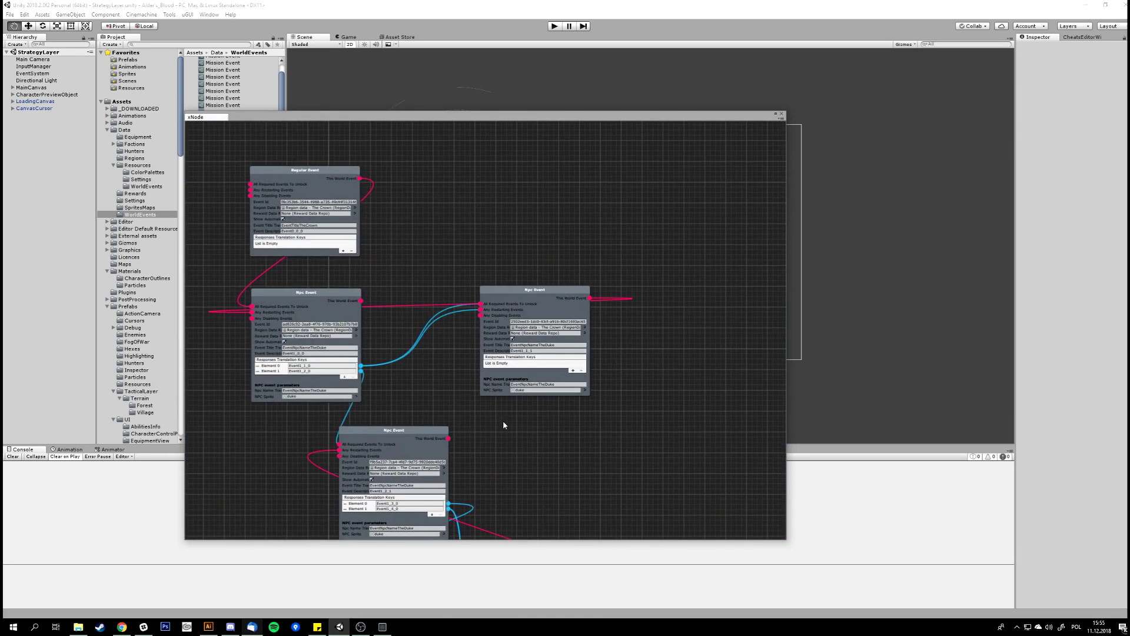
right_click(507, 172)
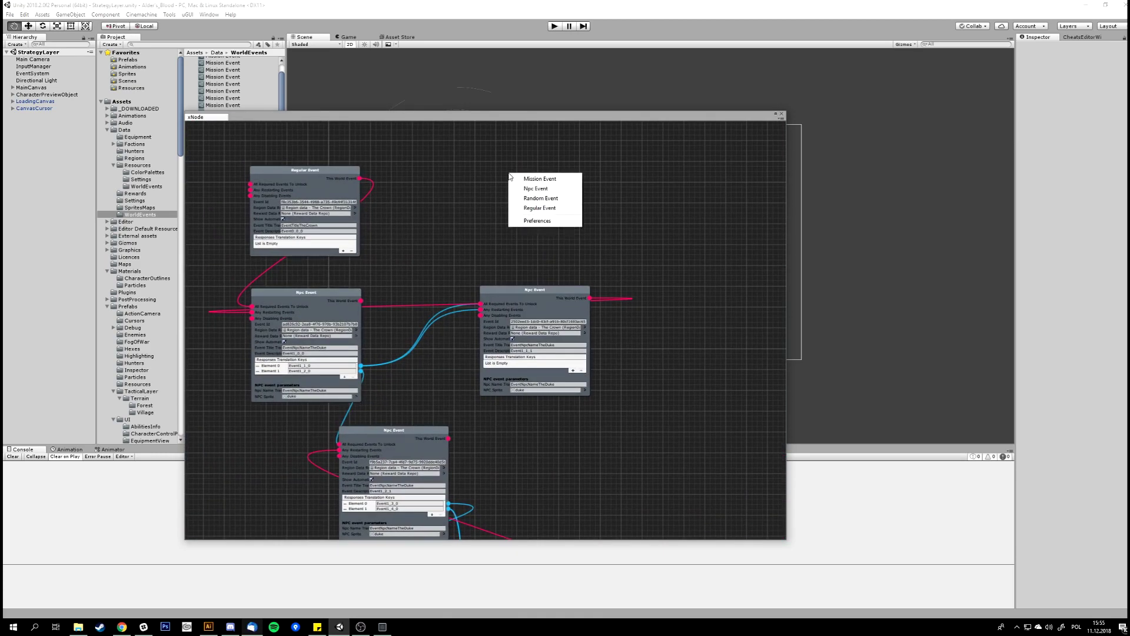
left_click(542, 208)
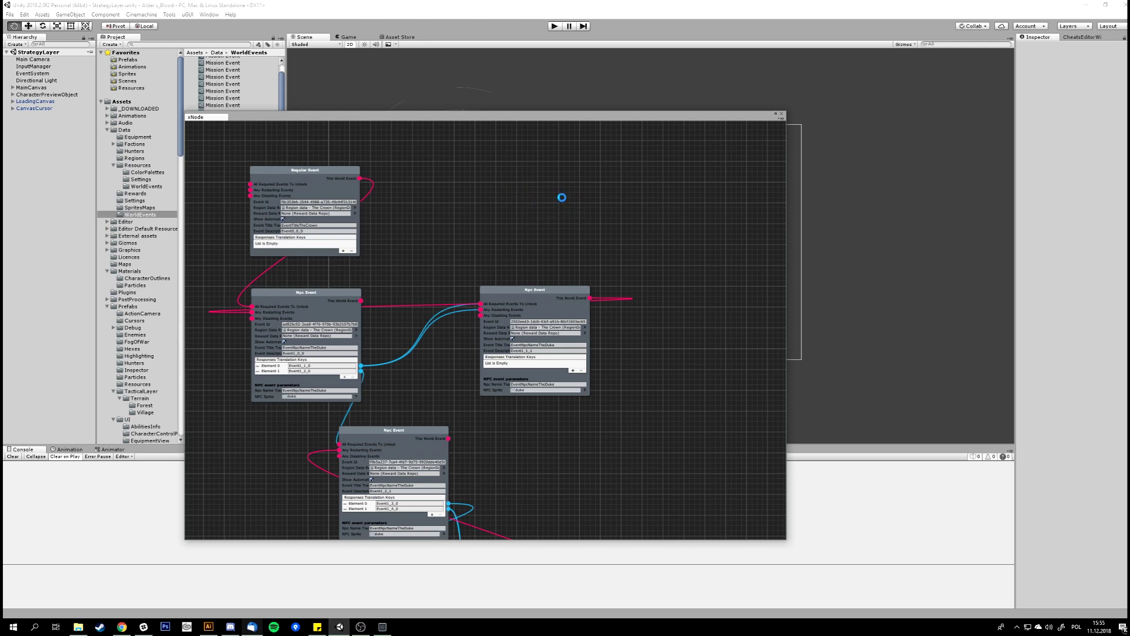
left_click_drag(546, 176, 516, 167)
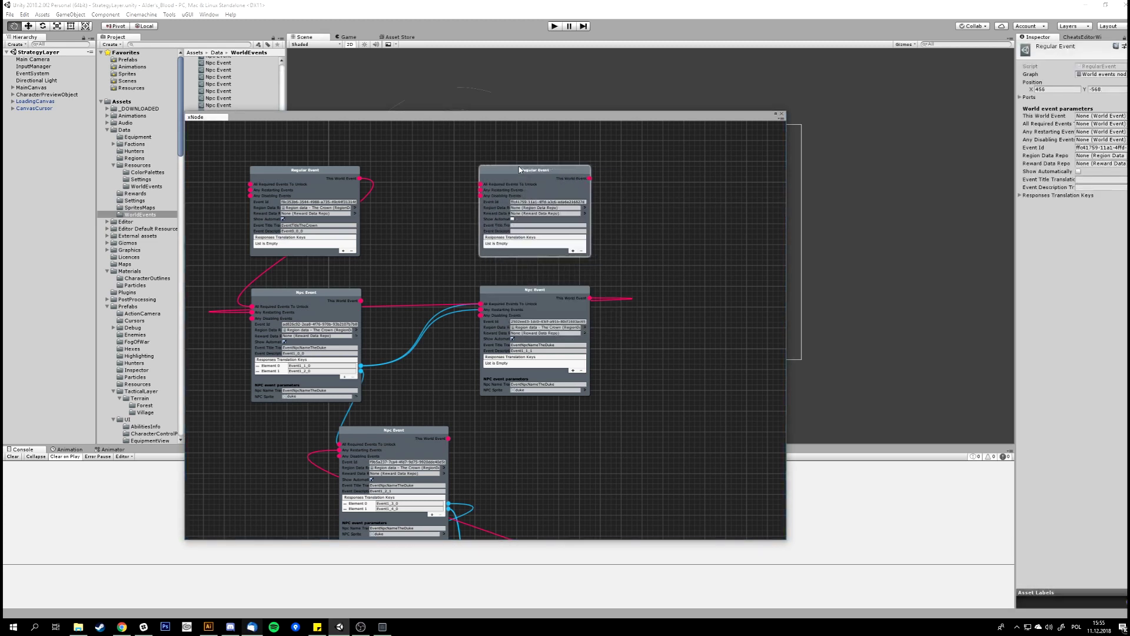
Review the new Regular Event's region data choices, reward data choices and Show Automatically option
left_click(520, 225)
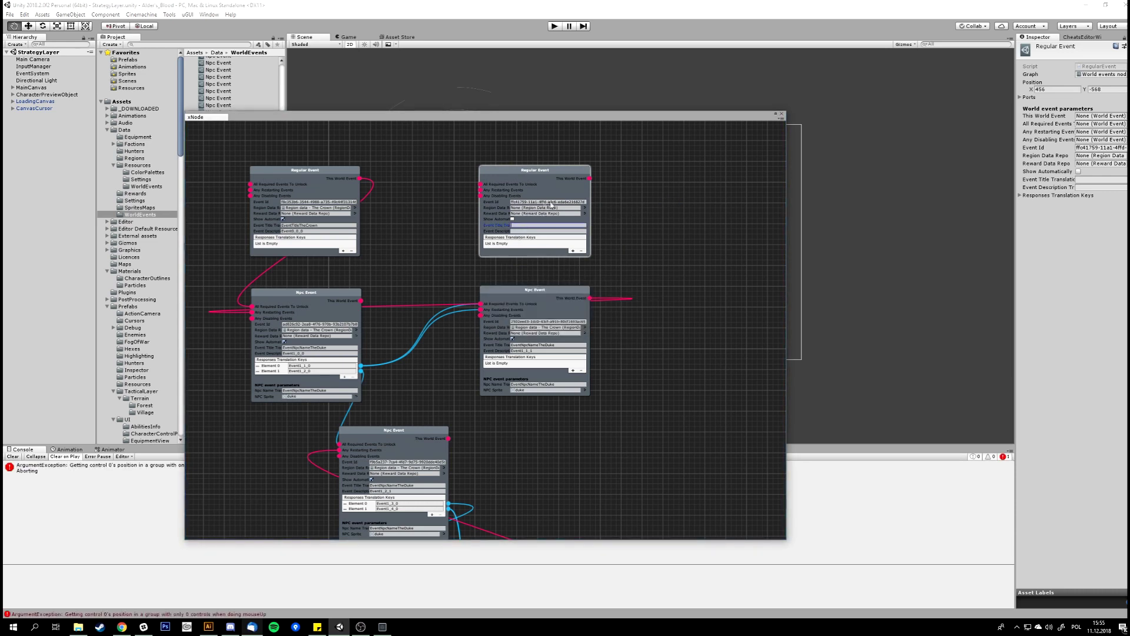
left_click(585, 208)
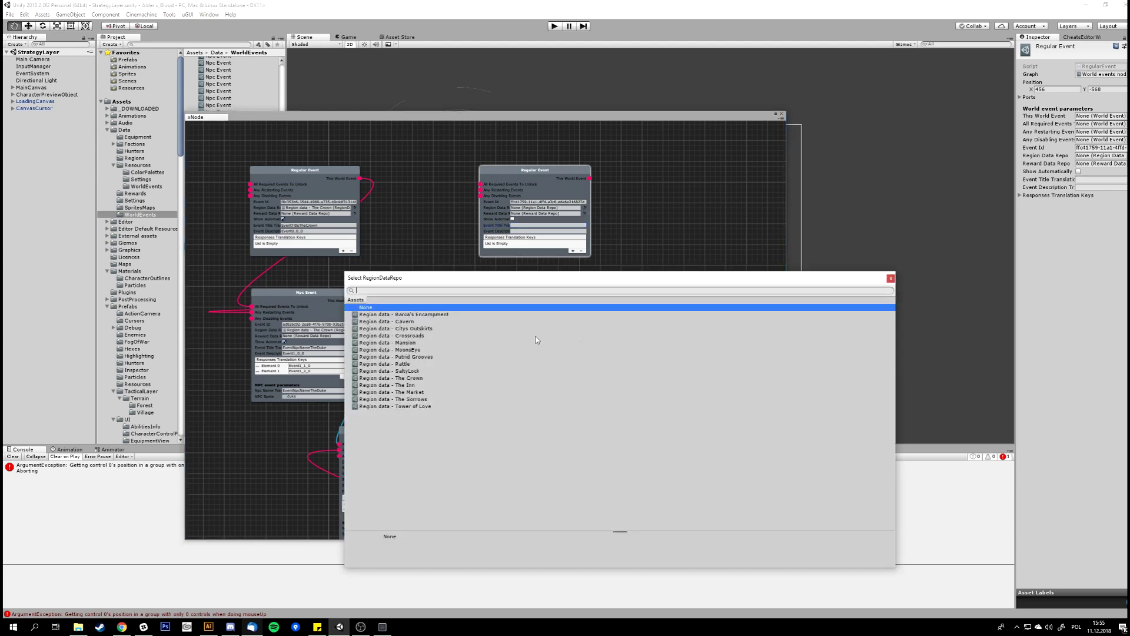
left_click(890, 278)
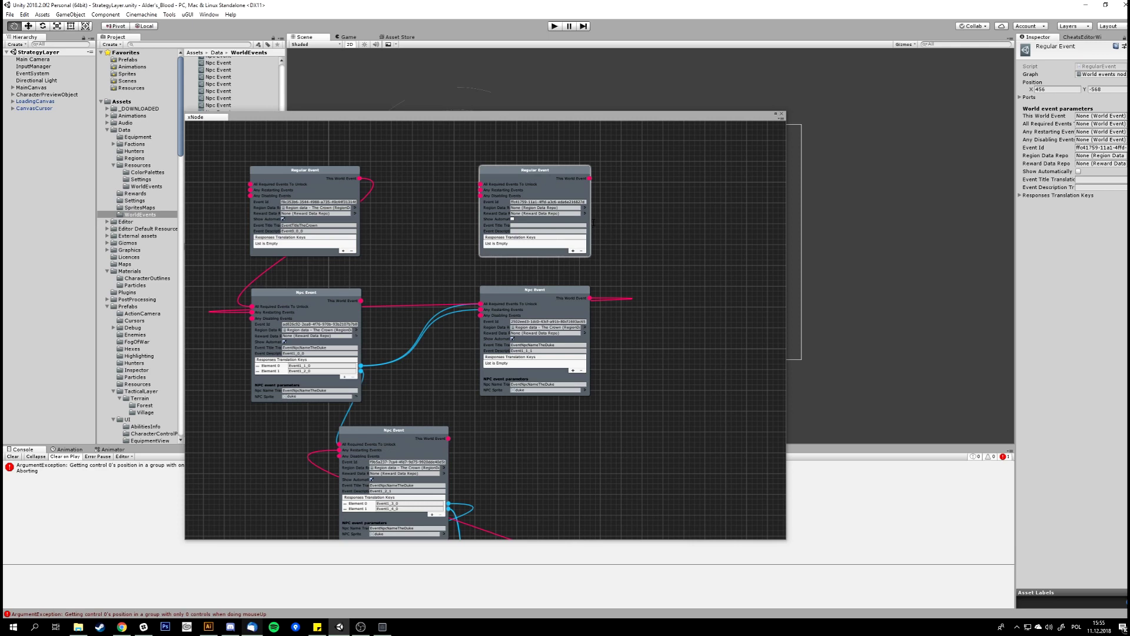
scroll(583, 220, "up", 1)
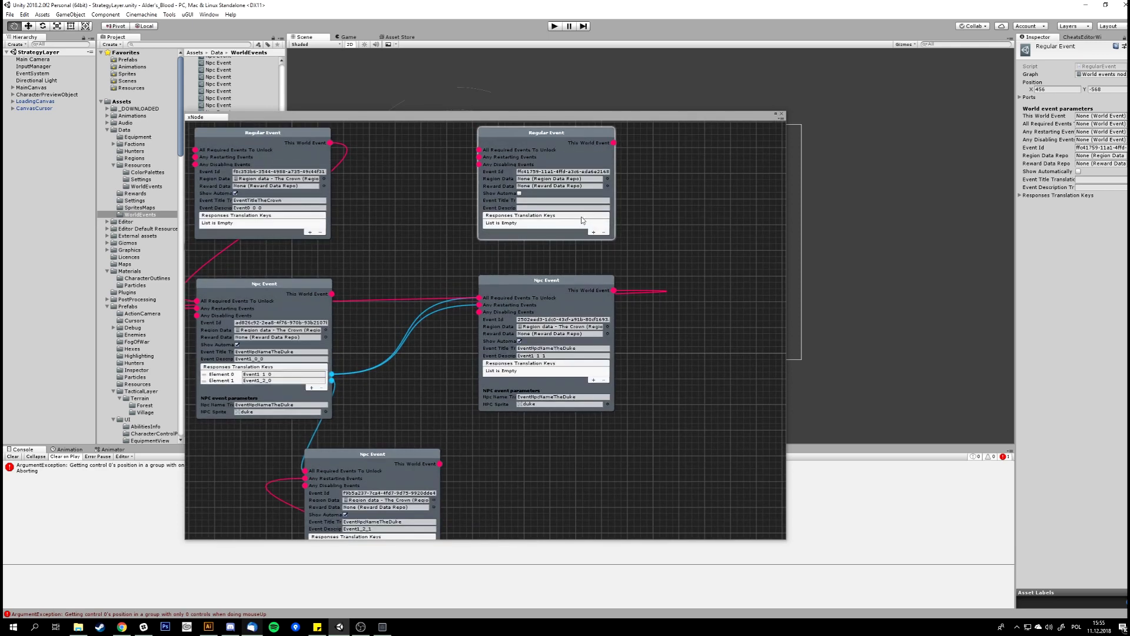
left_click(608, 185)
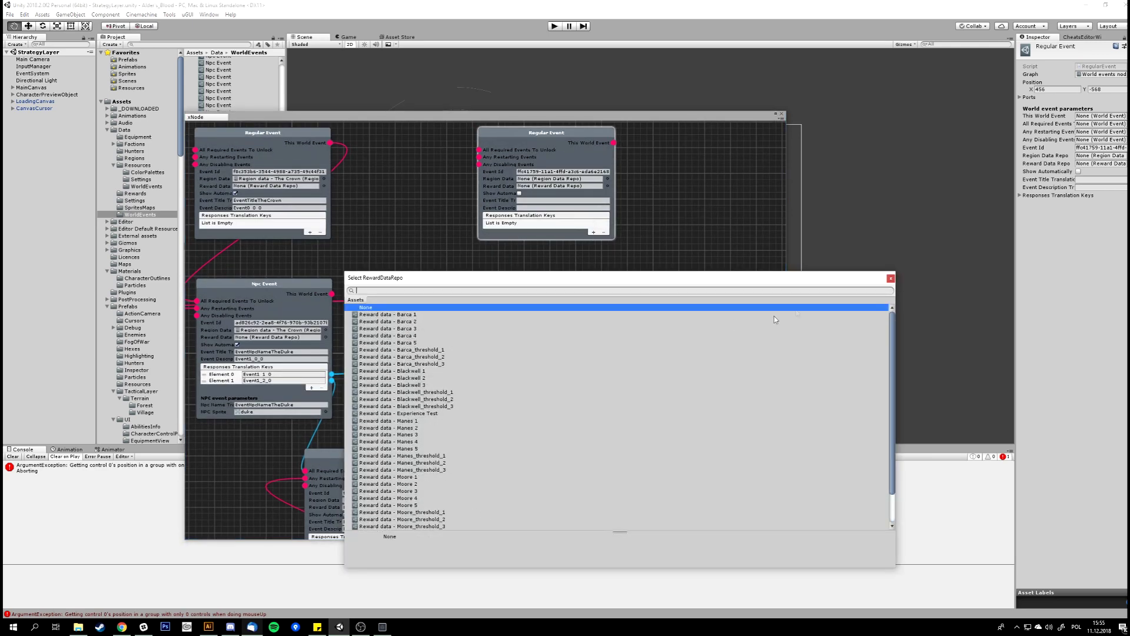
left_click(891, 279)
left_click(519, 193)
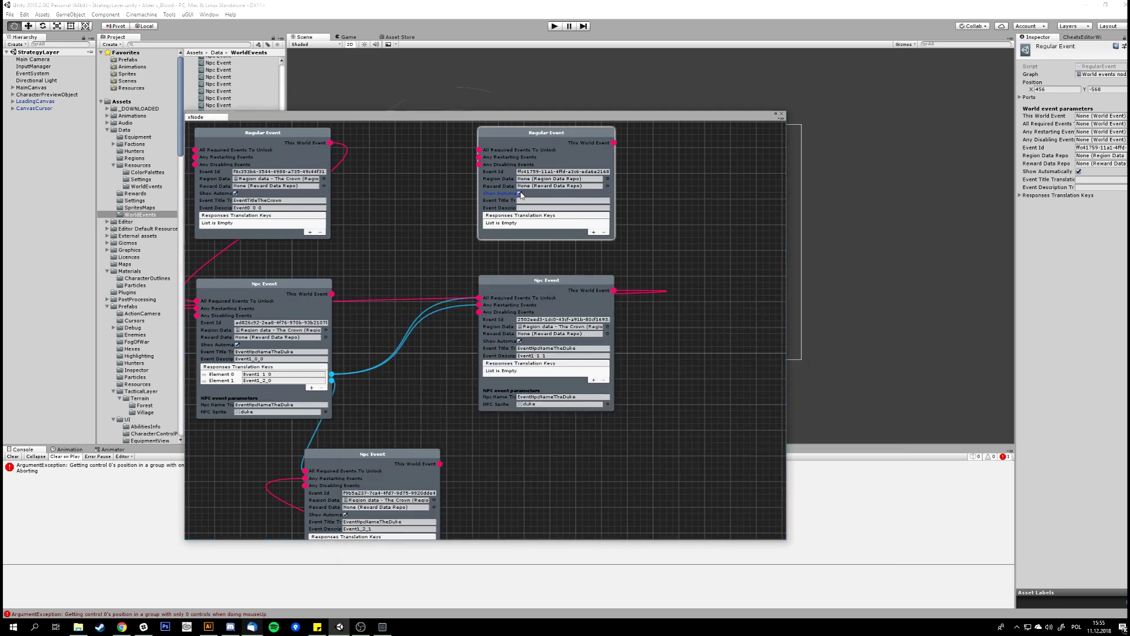
left_click(520, 193)
Move the new Regular Event node slightly upward and add three empty response translation keys to it
middle_click_drag(647, 202, 649, 245)
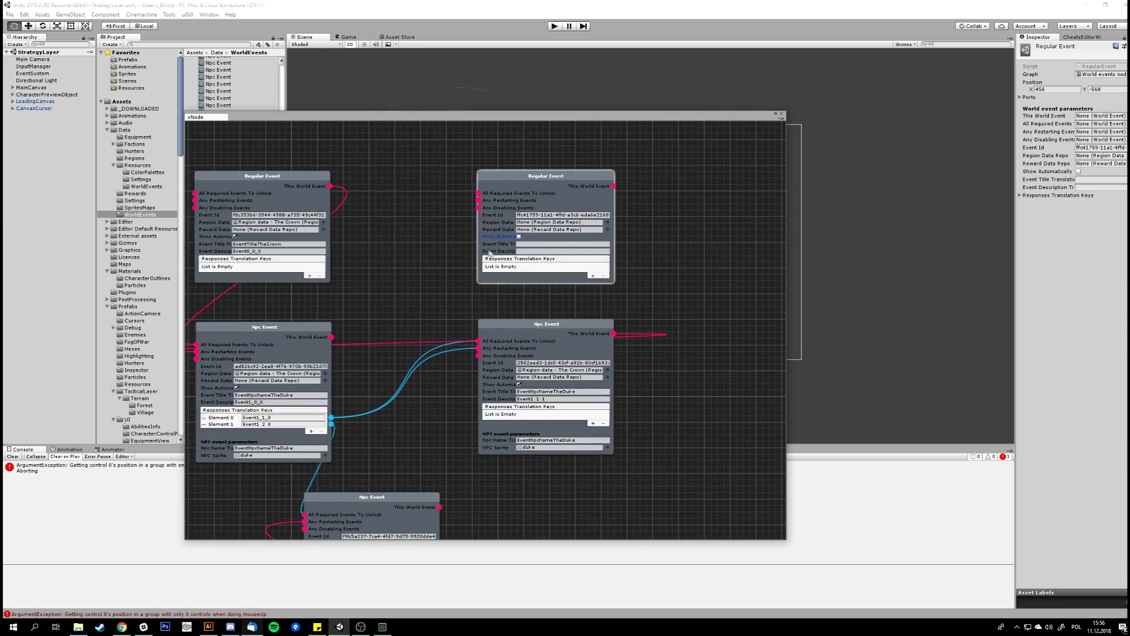
left_click_drag(491, 253, 484, 234)
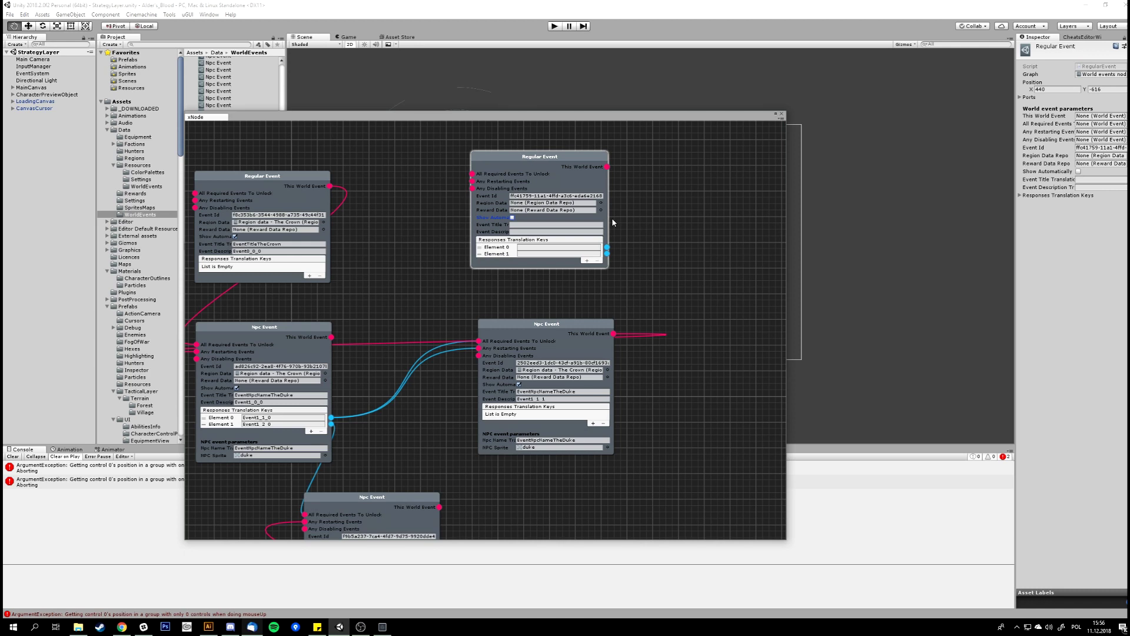
left_click(586, 262)
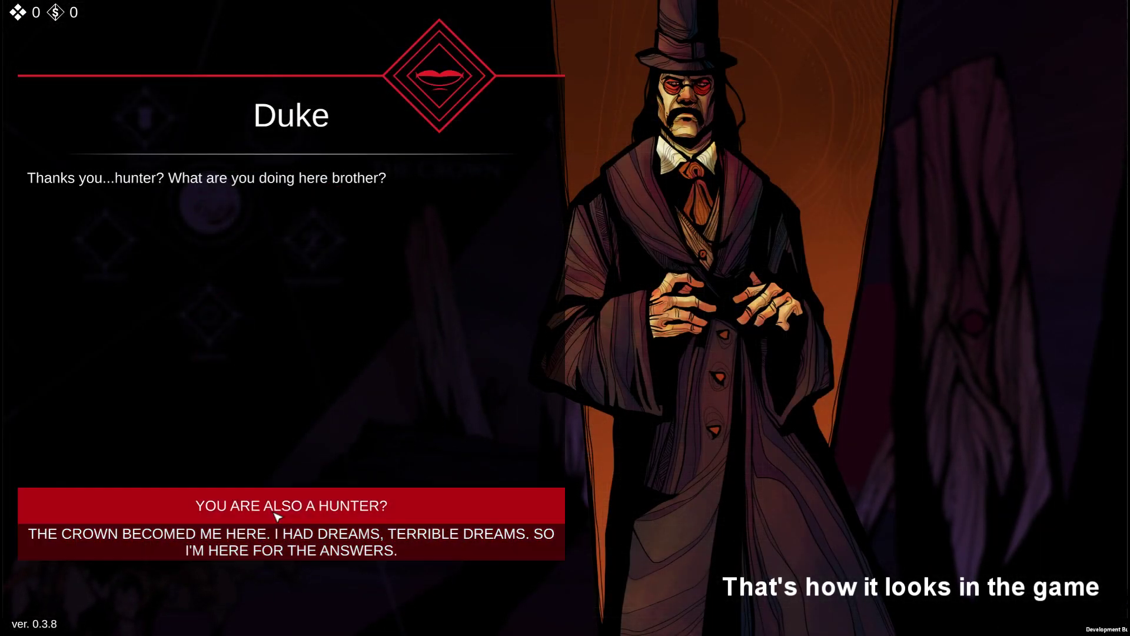
In the game, follow the Duke's dialogue by choosing the dreams reply, the question why he is still here, and the "guided here" reply
left_click(278, 508)
left_click(294, 542)
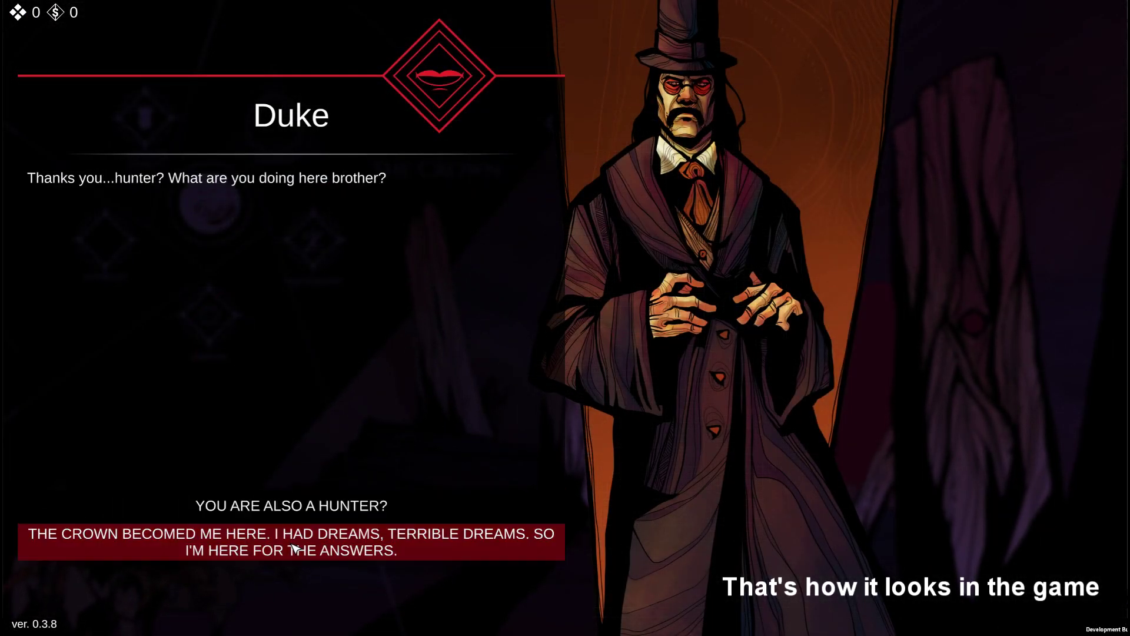
left_click(303, 534)
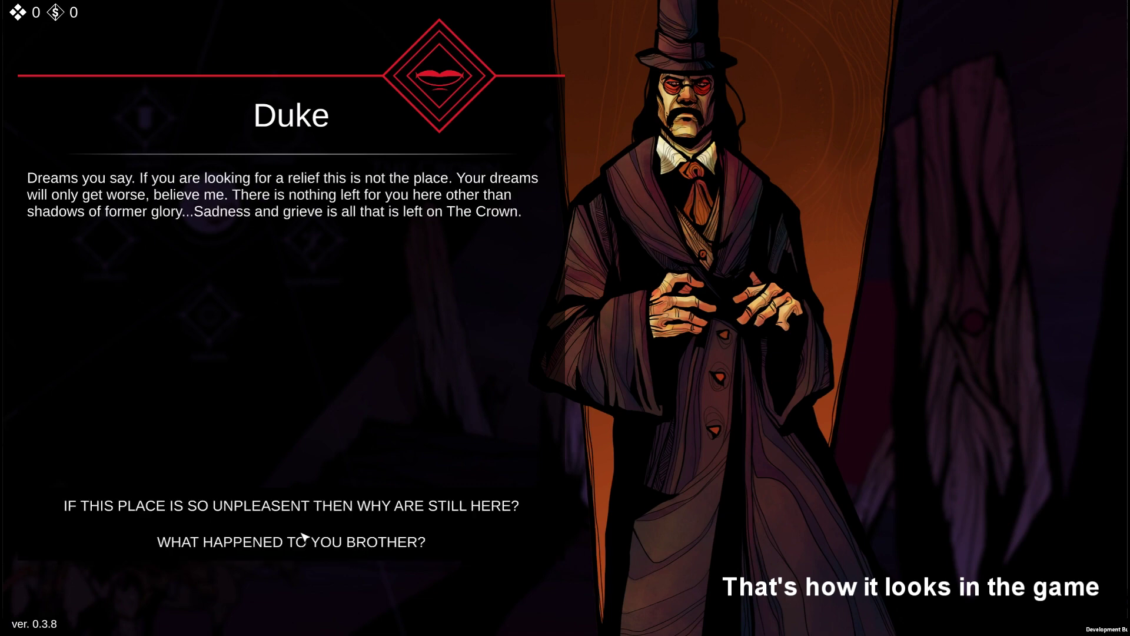
left_click(320, 513)
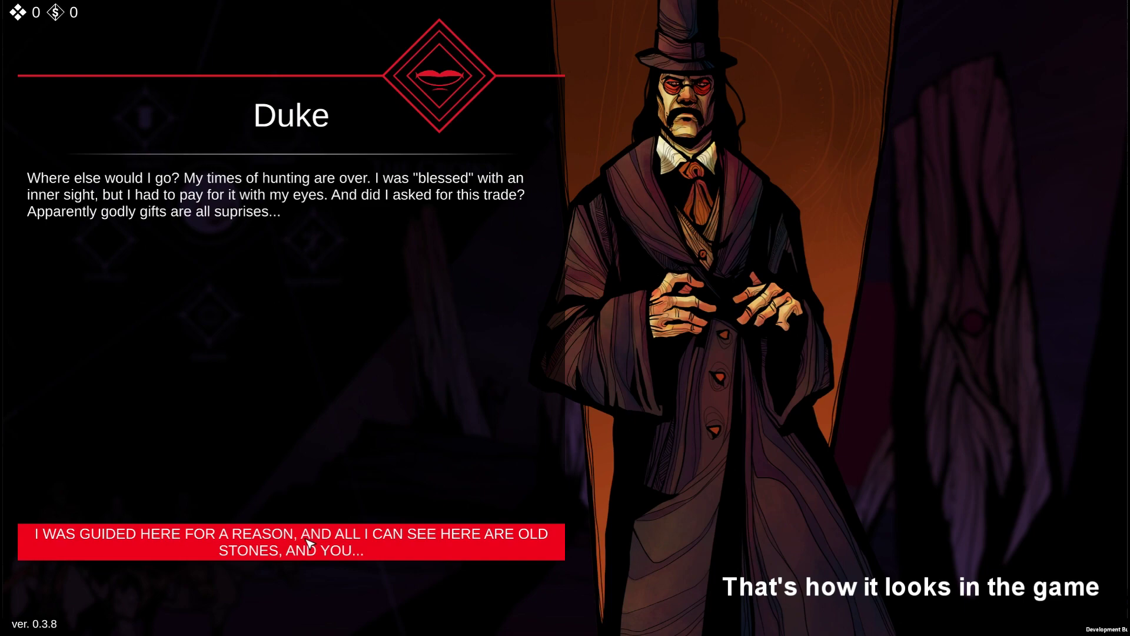
left_click(310, 540)
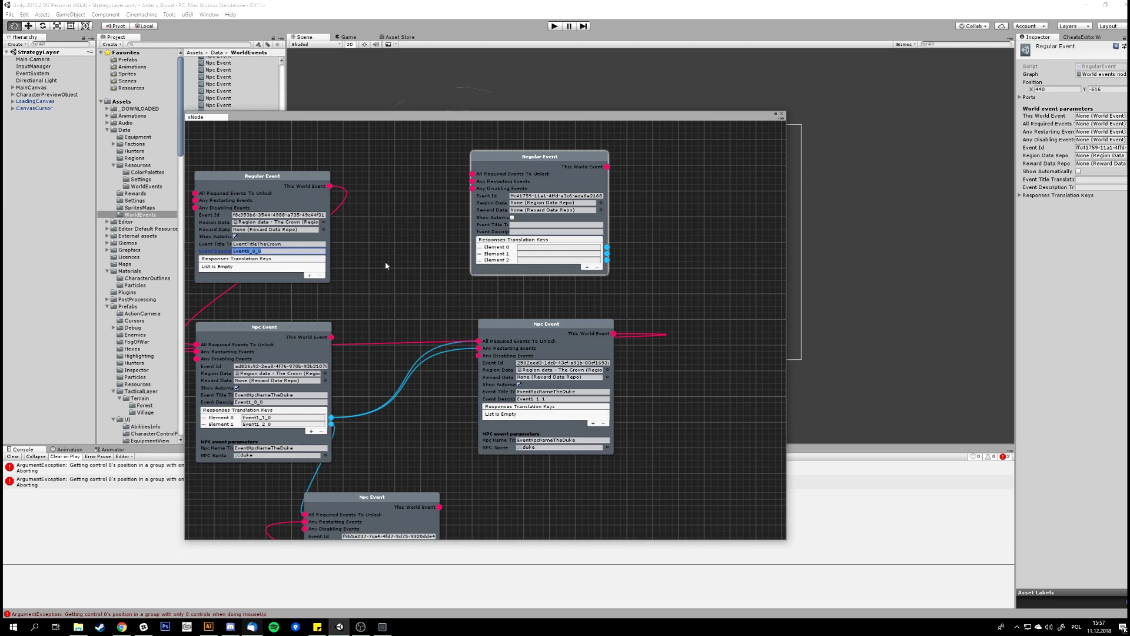
Try drawing a connection from the new Regular Event's This World Event output
left_click(385, 261)
middle_click_drag(391, 220, 437, 247)
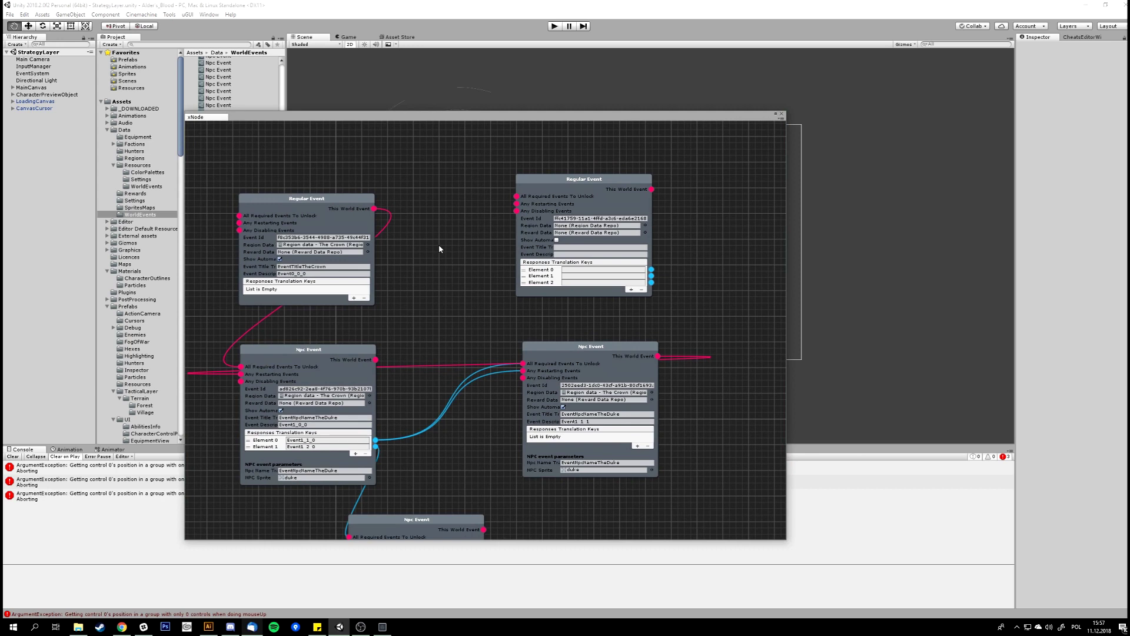
left_click_drag(651, 188, 666, 305)
left_click_drag(464, 259, 296, 176)
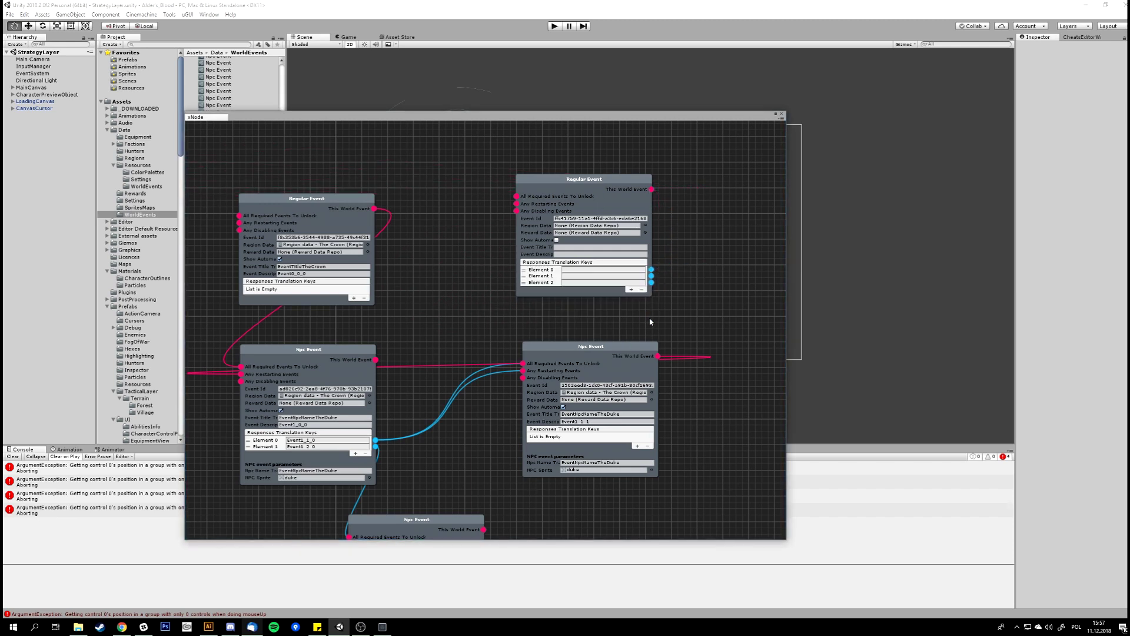
Link the new Regular Event's This World Event output to the existing Regular Event's All Required Events To Unlock input and place the new node above it
middle_click_drag(462, 242, 519, 345)
left_click_drag(668, 317, 557, 253)
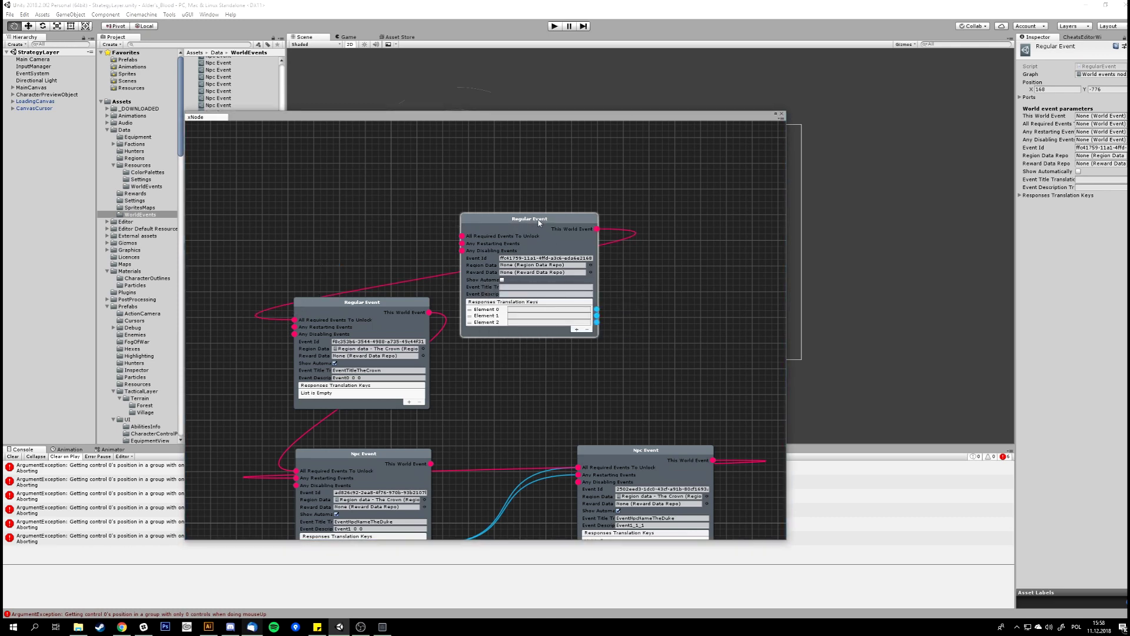
left_click_drag(543, 218, 607, 193)
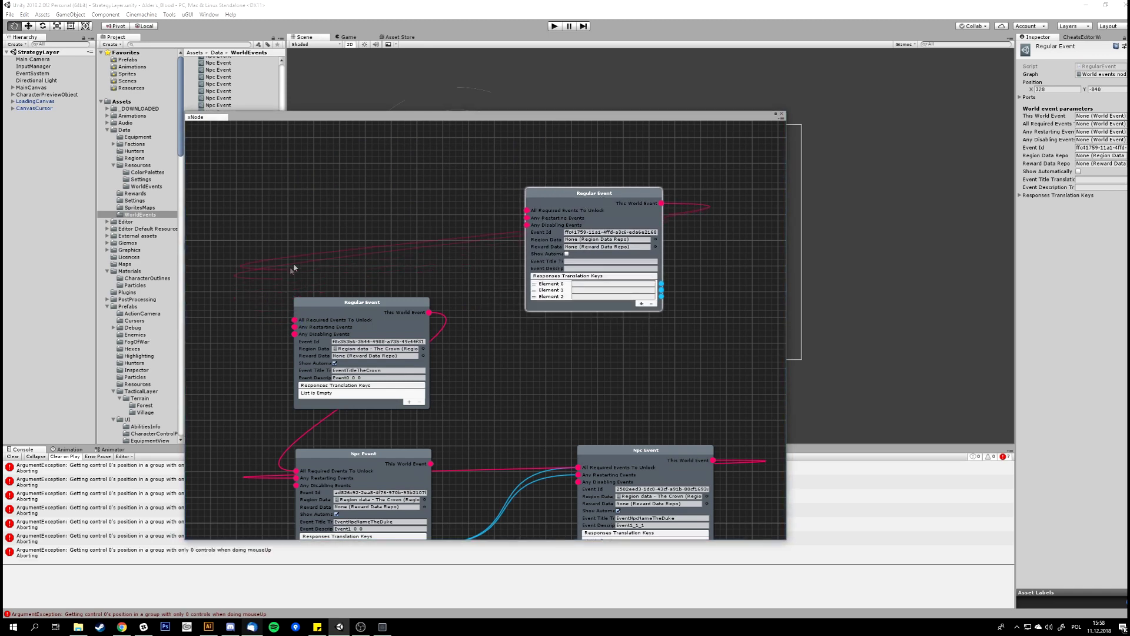
Examine how the event chain continues from the first Npc Event through its responses down to the lower branches of the graph
left_click(390, 315)
middle_click_drag(467, 386, 494, 288)
left_click(398, 361)
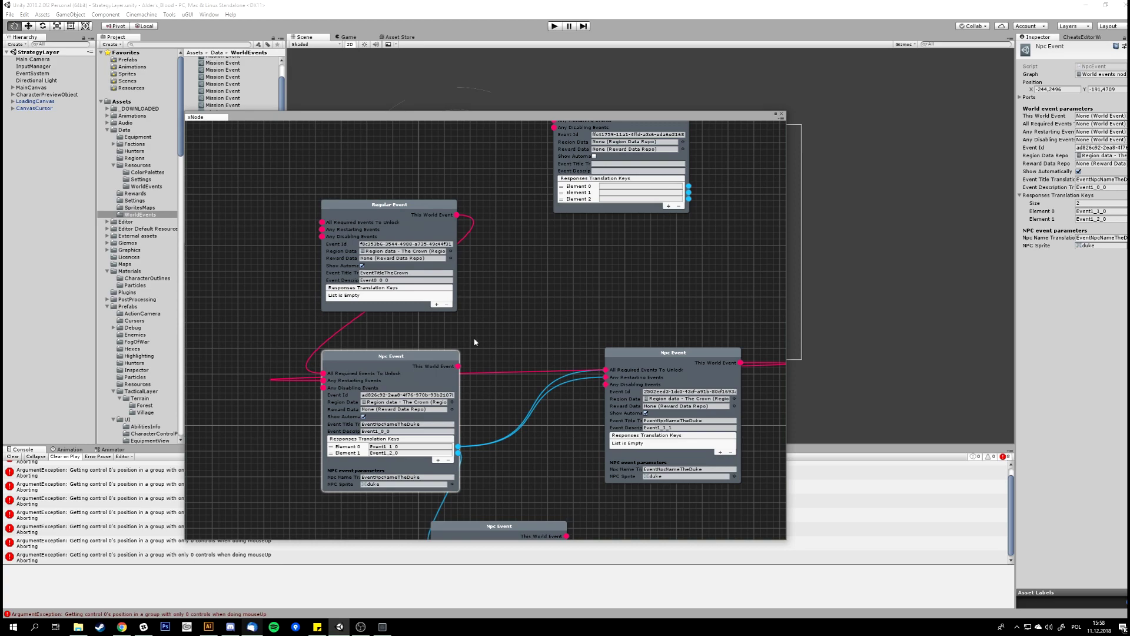
scroll(476, 341, "down", 5)
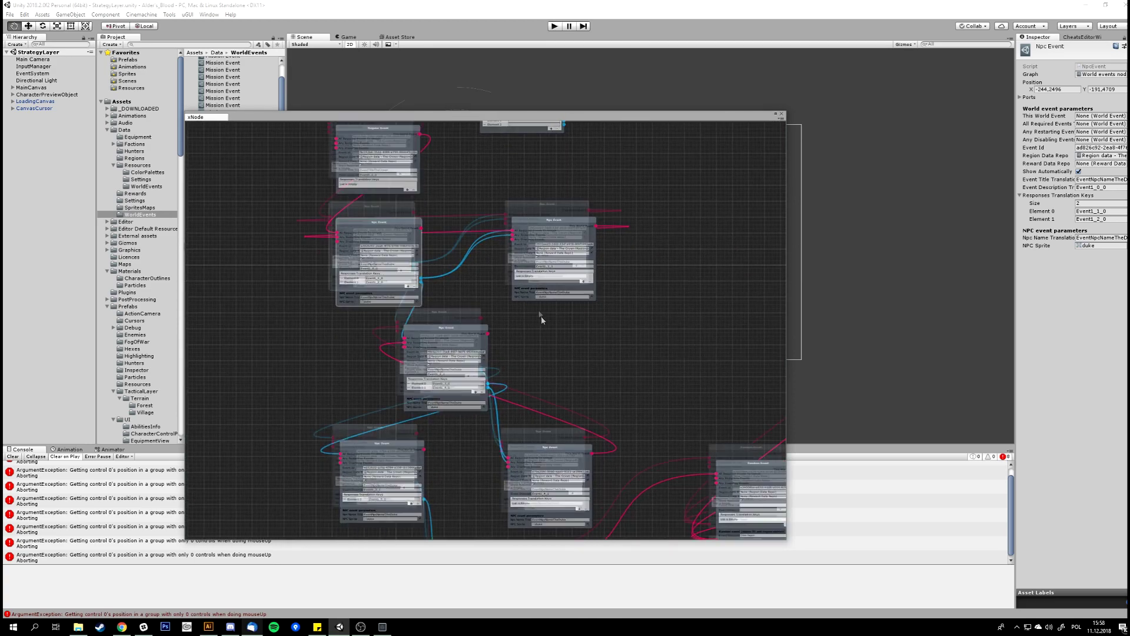
middle_click_drag(542, 320, 535, 305)
middle_click_drag(465, 463, 452, 281)
mouse_move(523, 440)
middle_mouse_down()
mouse_move(454, 316)
mouse_move(436, 242)
middle_mouse_up()
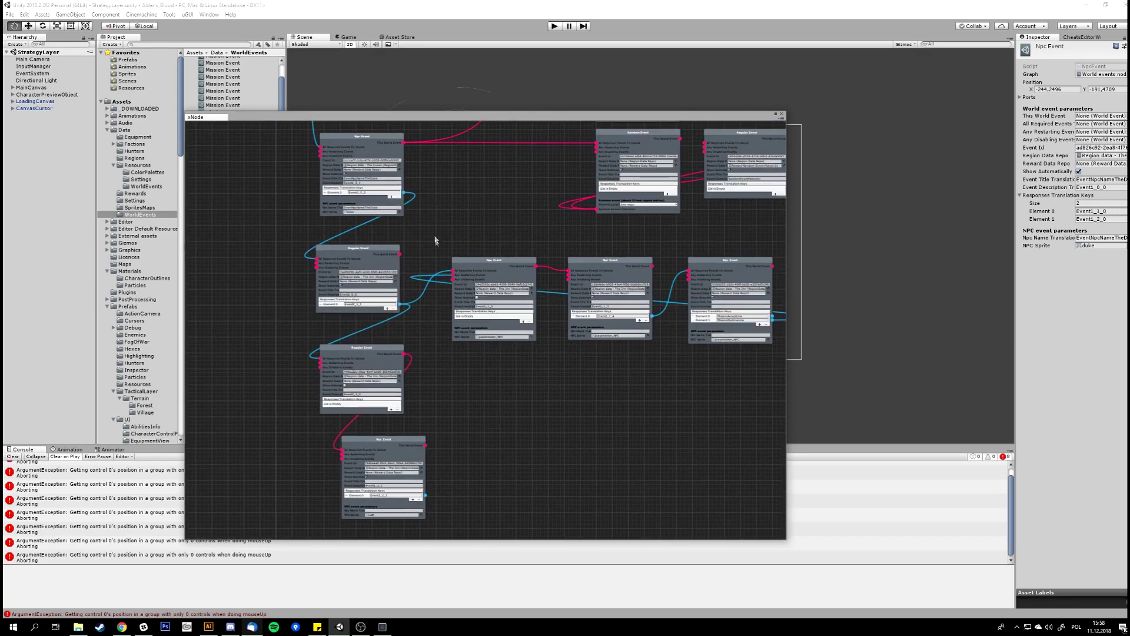
mouse_move(489, 425)
middle_mouse_down()
mouse_move(510, 461)
mouse_move(493, 312)
middle_mouse_up()
middle_click_drag(489, 384, 478, 290)
mouse_move(520, 470)
middle_mouse_down()
mouse_move(461, 332)
mouse_move(530, 461)
mouse_move(590, 457)
mouse_move(532, 424)
mouse_move(537, 252)
mouse_move(396, 312)
middle_mouse_up()
Reposition the Duke's Event_Branching Npc Event node between the neighbouring branches and clear the selection
left_click_drag(486, 313, 469, 341)
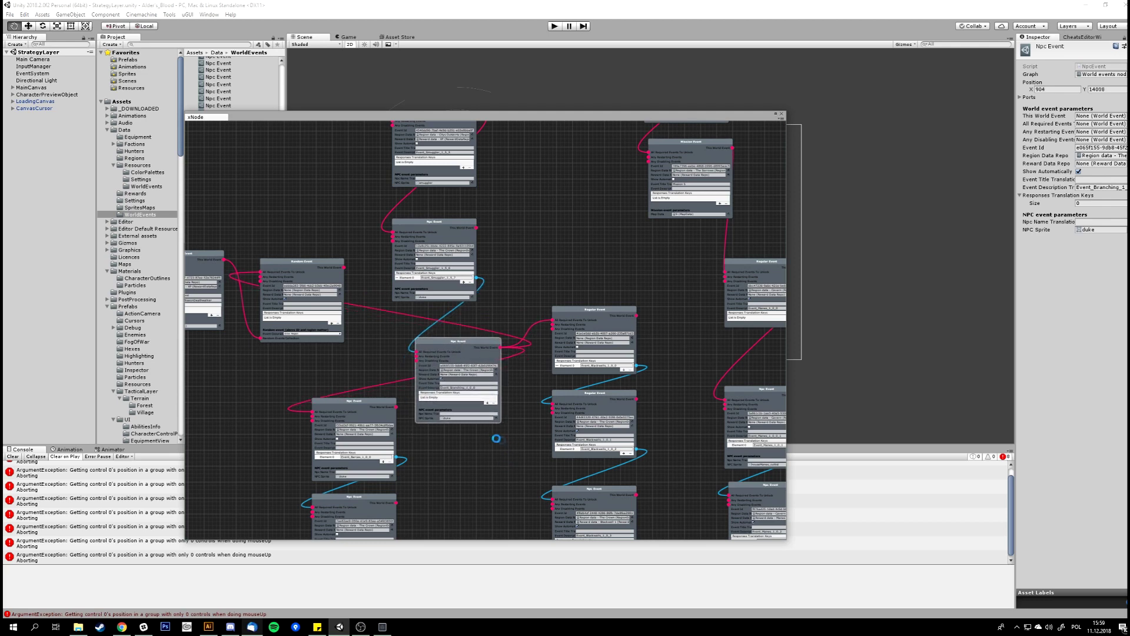
right_click(485, 435)
left_click(443, 445)
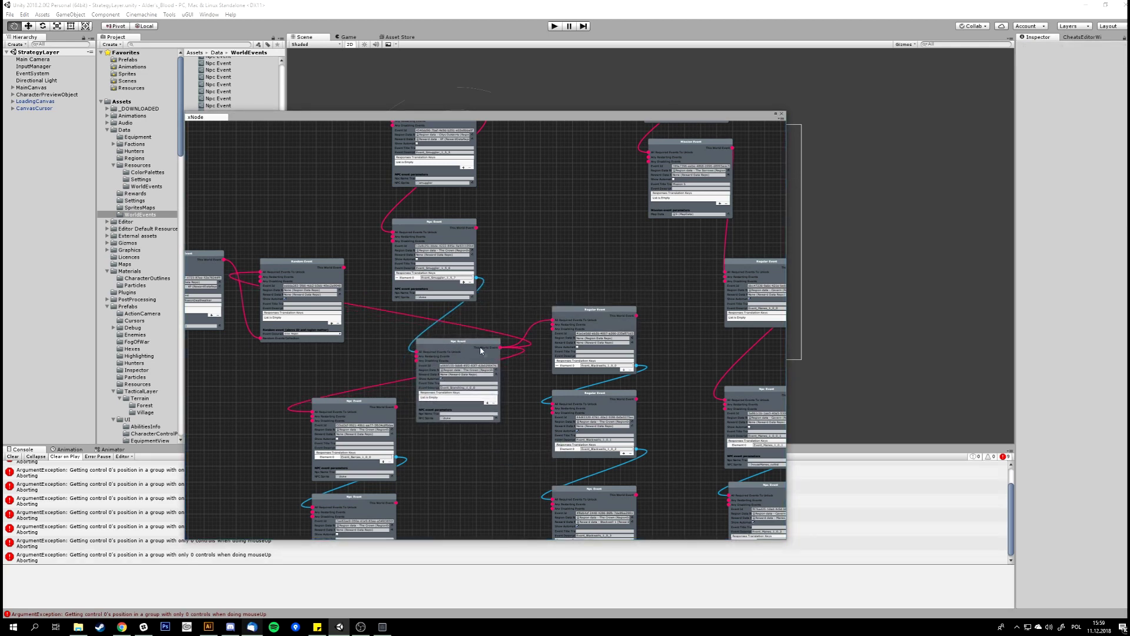
Examine the Npc Event with four responses and the Npc and Mission Events connected to them
middle_click_drag(379, 334, 542, 466)
scroll(536, 373, "up", 3)
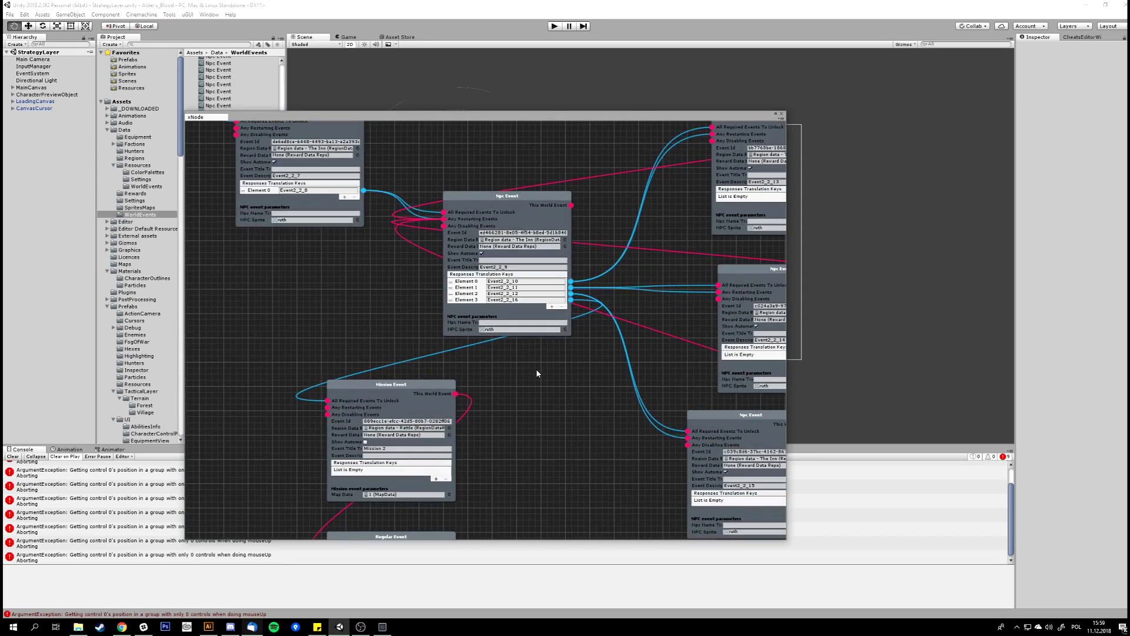
middle_click_drag(640, 307, 453, 313)
scroll(458, 316, "down", 2)
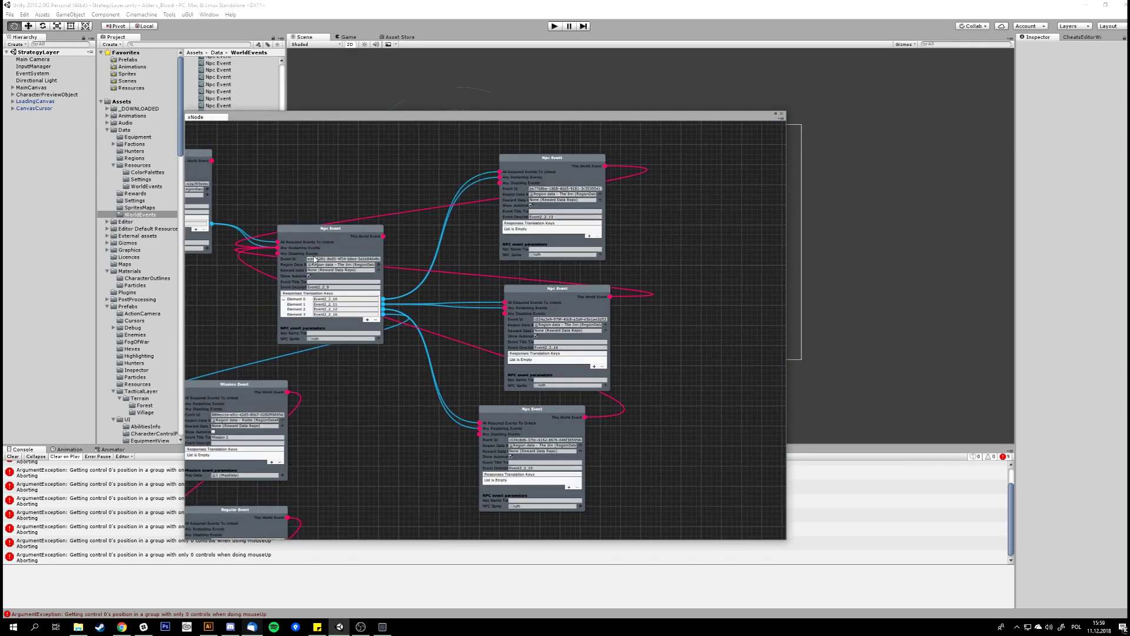
key("f")
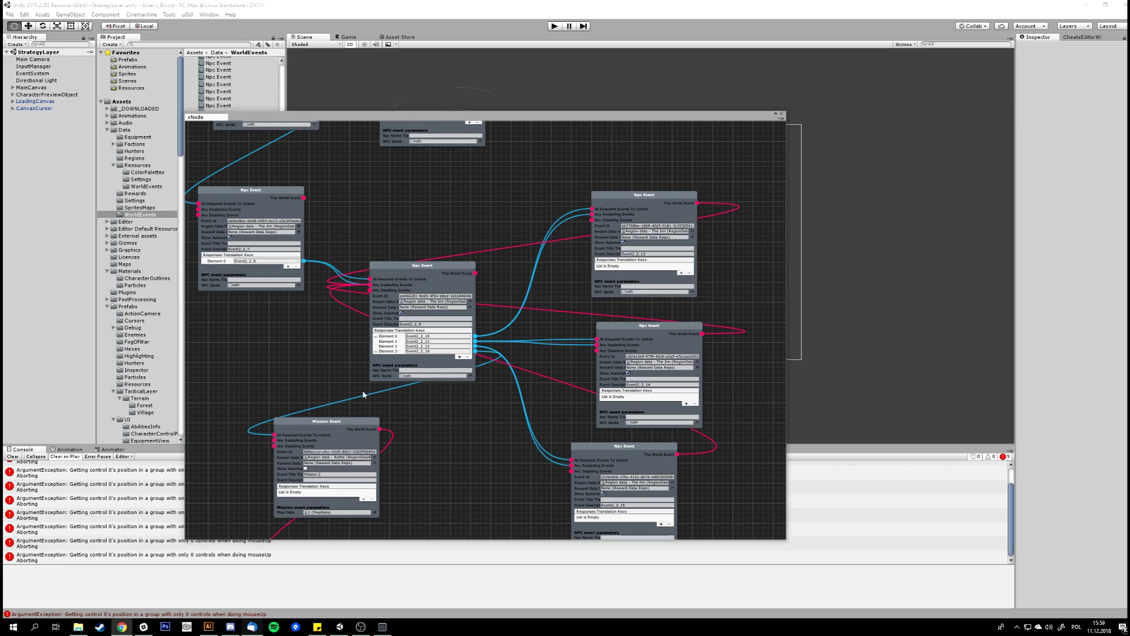
Examine the links around the Npc Event with four responses and trace its chain back up to the Regular Events
scroll(445, 415, "up", 1)
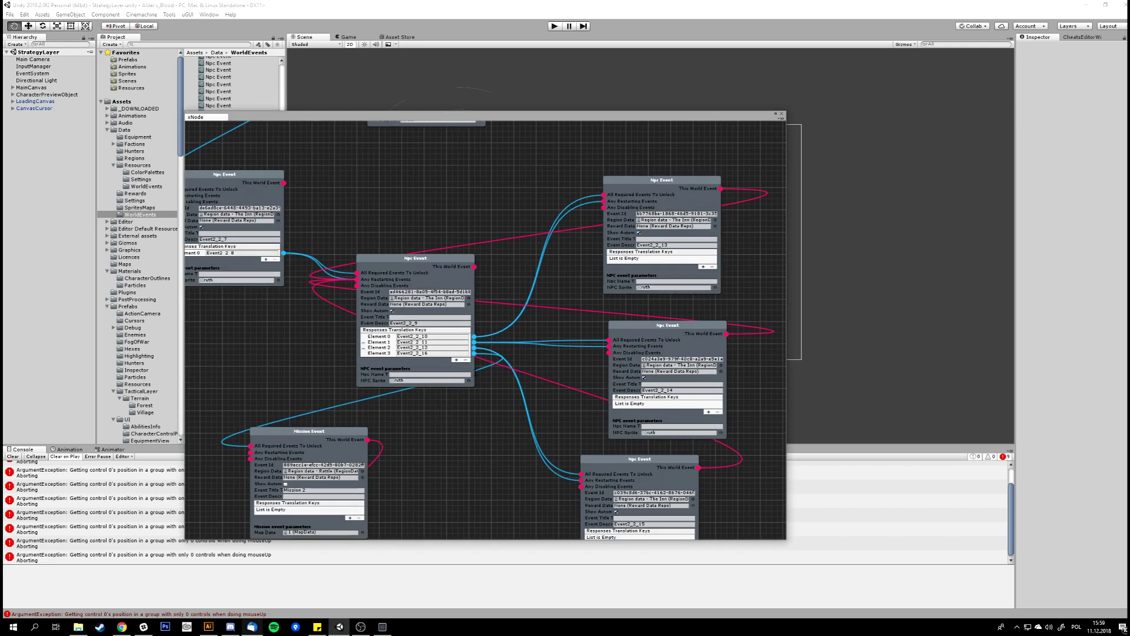
middle_click_drag(584, 269, 520, 262)
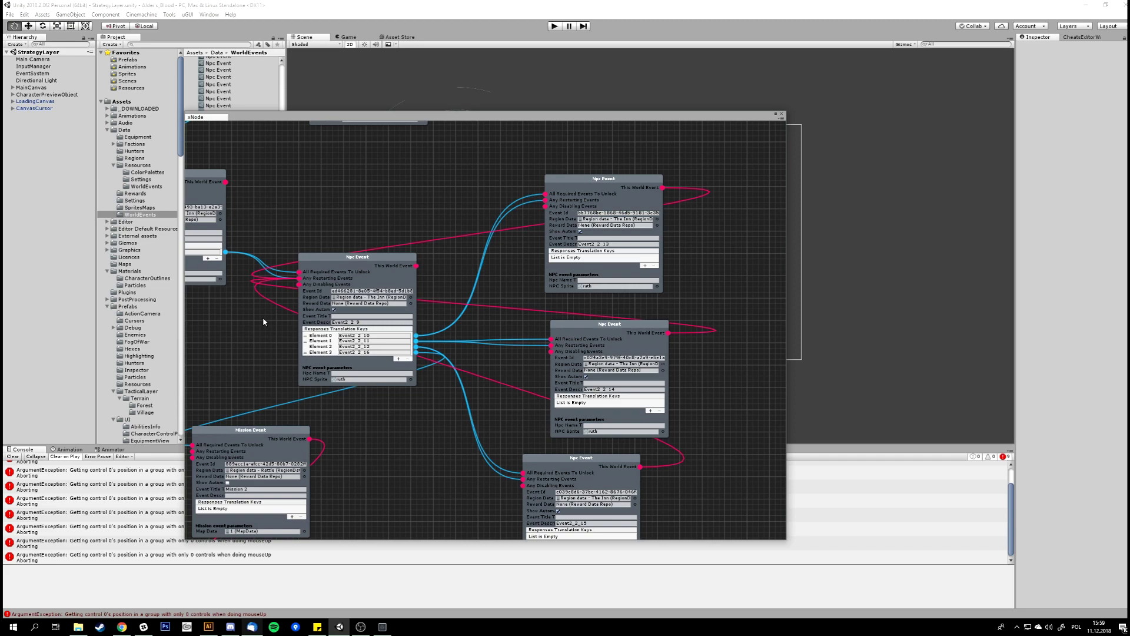
middle_click_drag(254, 371, 272, 404)
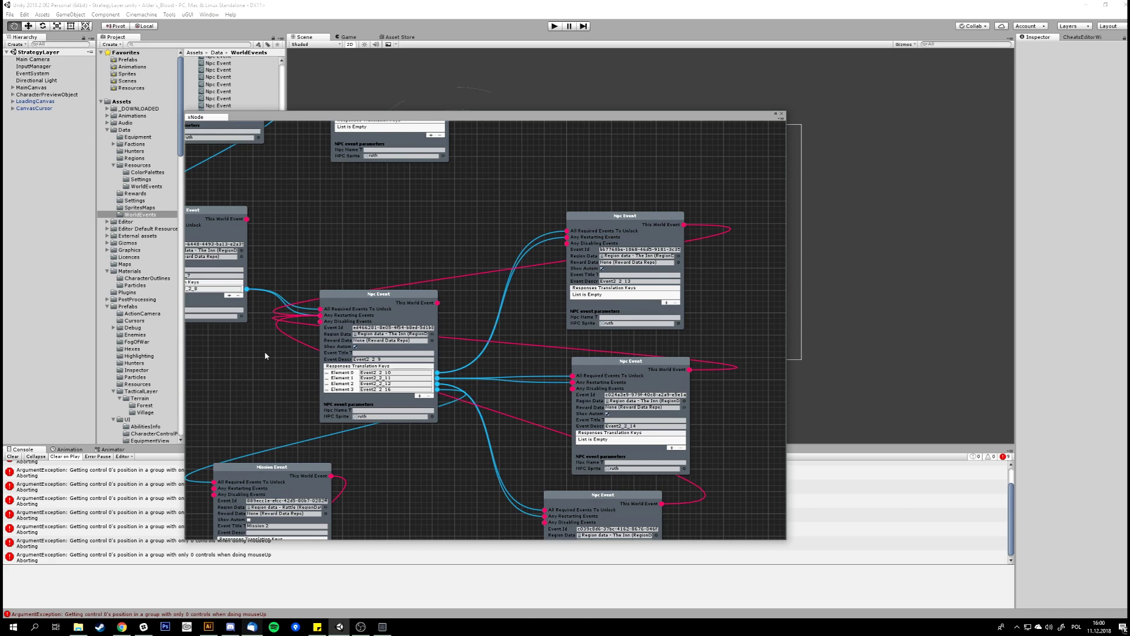
scroll(263, 353, "down", 1)
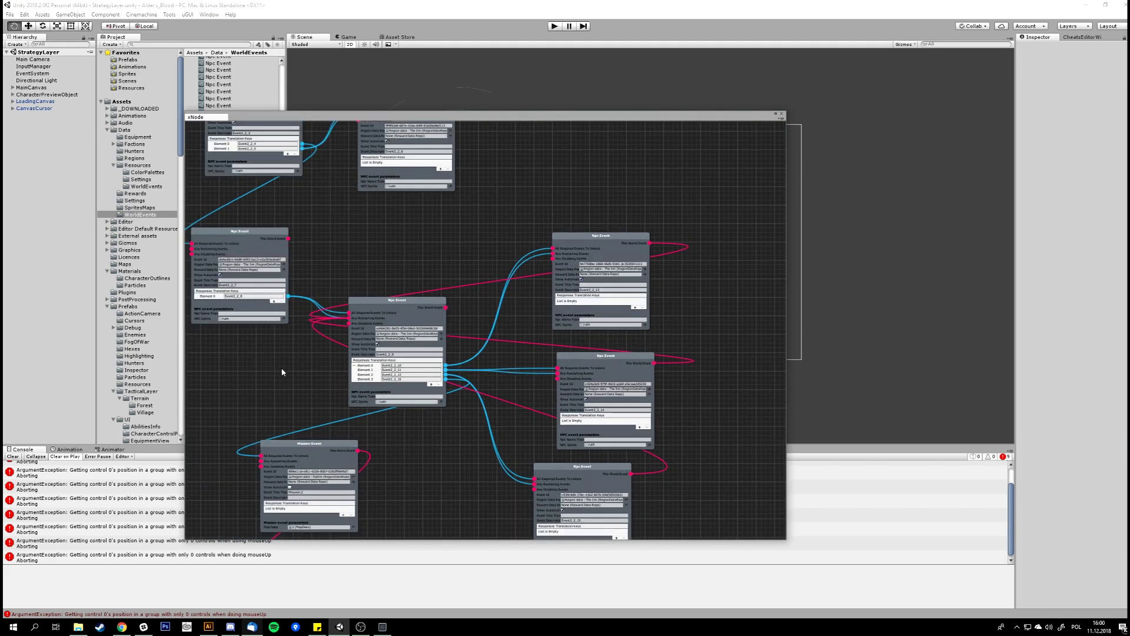
middle_click_drag(277, 383, 300, 397)
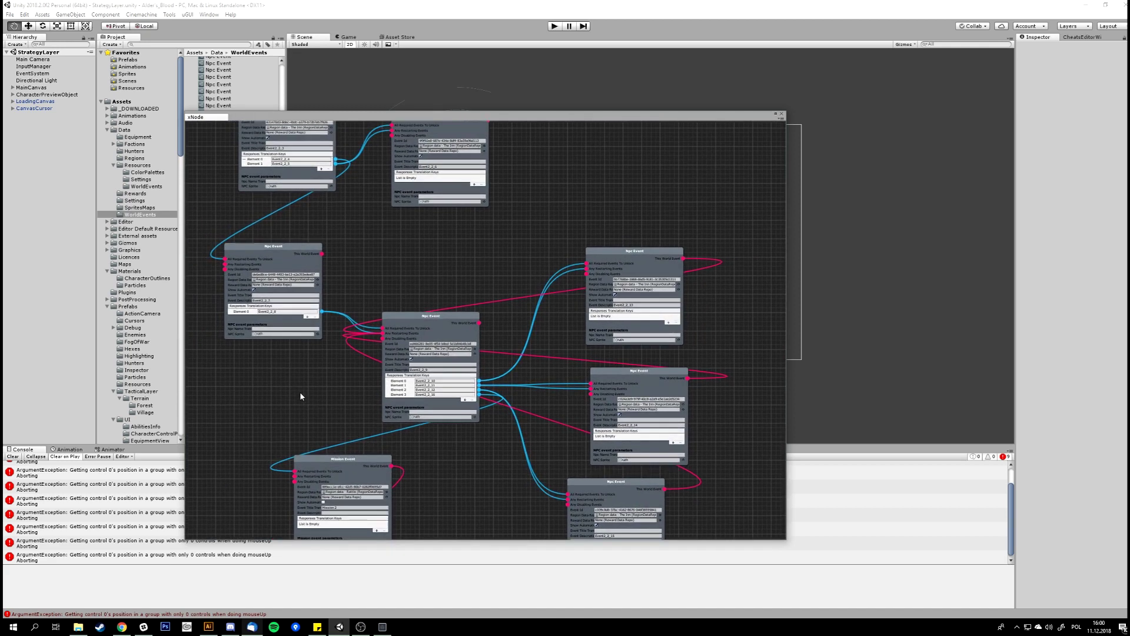
middle_click_drag(519, 206, 501, 369)
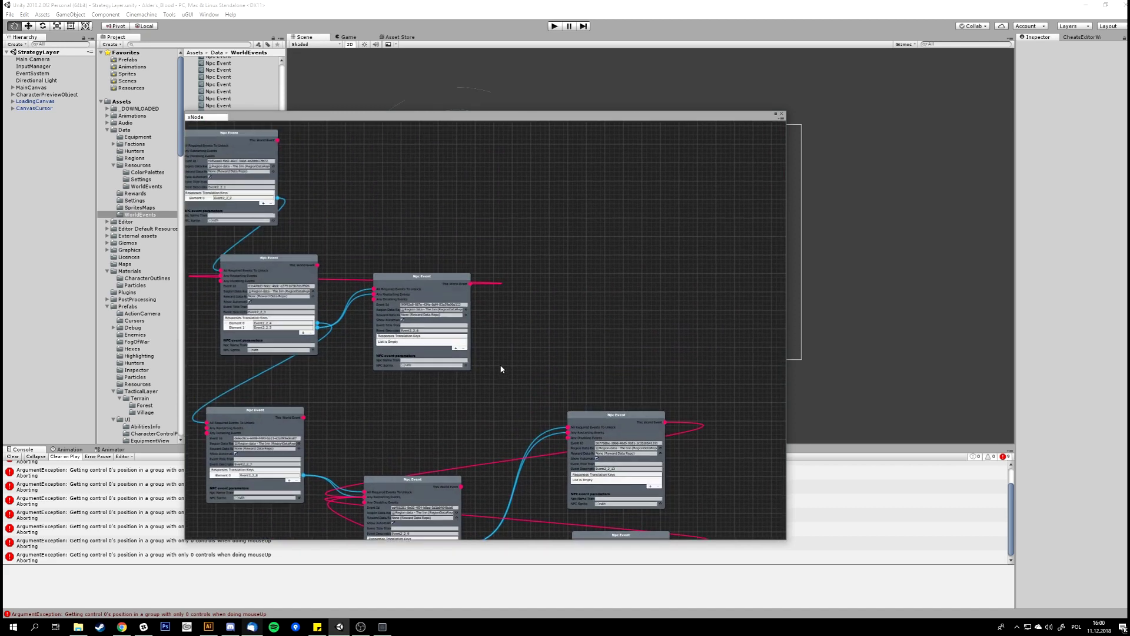
middle_click_drag(406, 229, 563, 380)
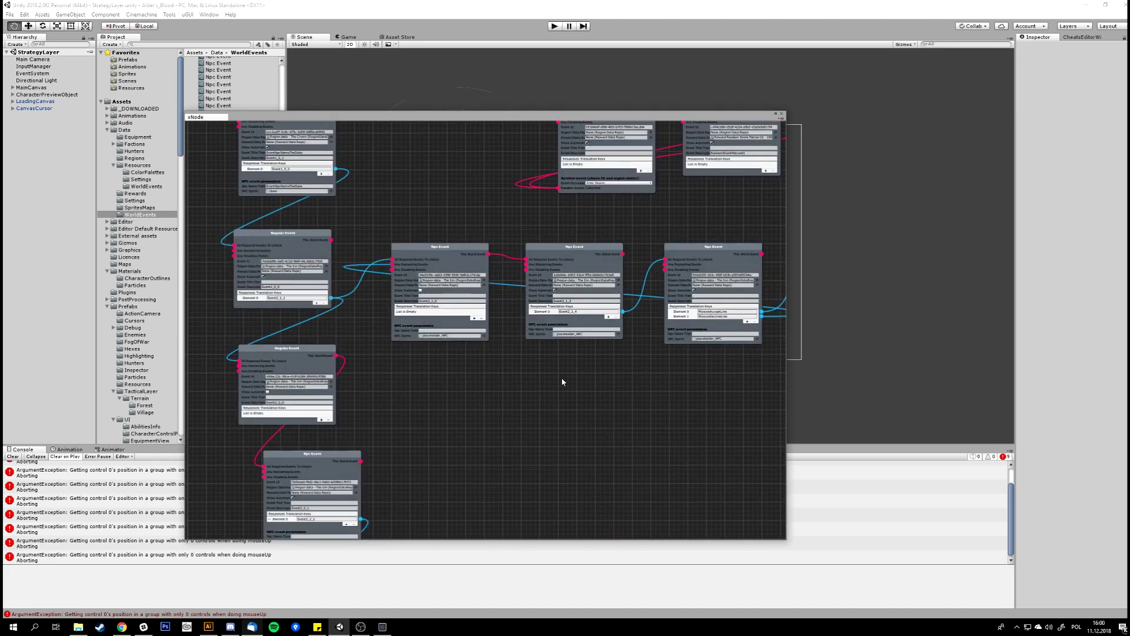
middle_click_drag(457, 192, 511, 345)
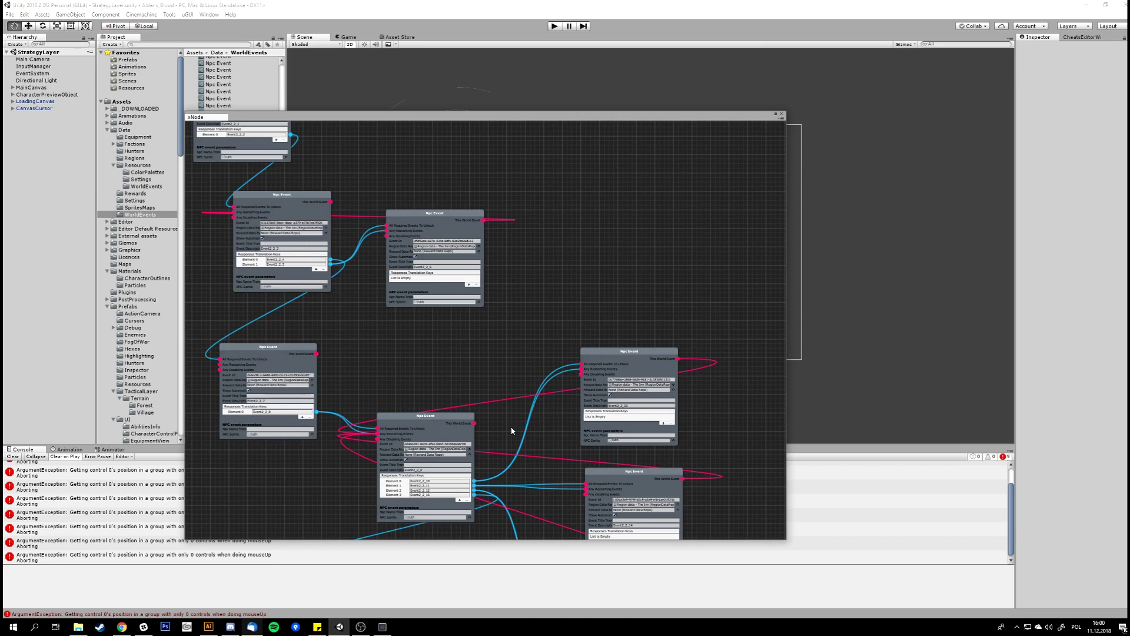
Inspect how the three reply Npc Events link back to the four-response Npc Event and how its last response leads to the Mission Event
middle_click_drag(496, 418, 417, 411)
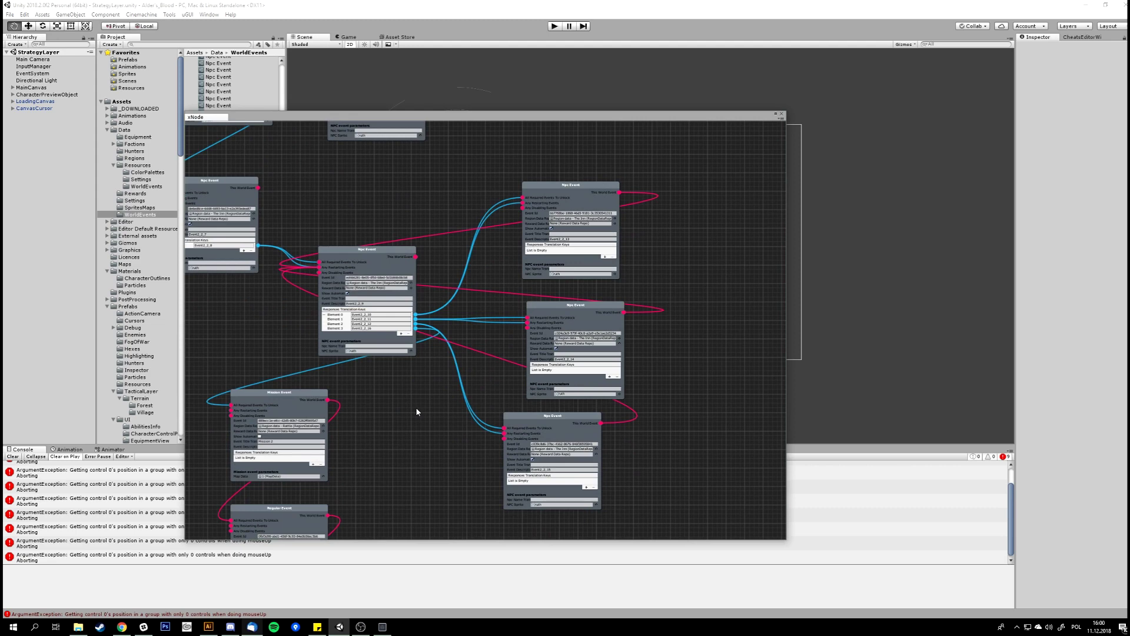
scroll(416, 410, "up", 2)
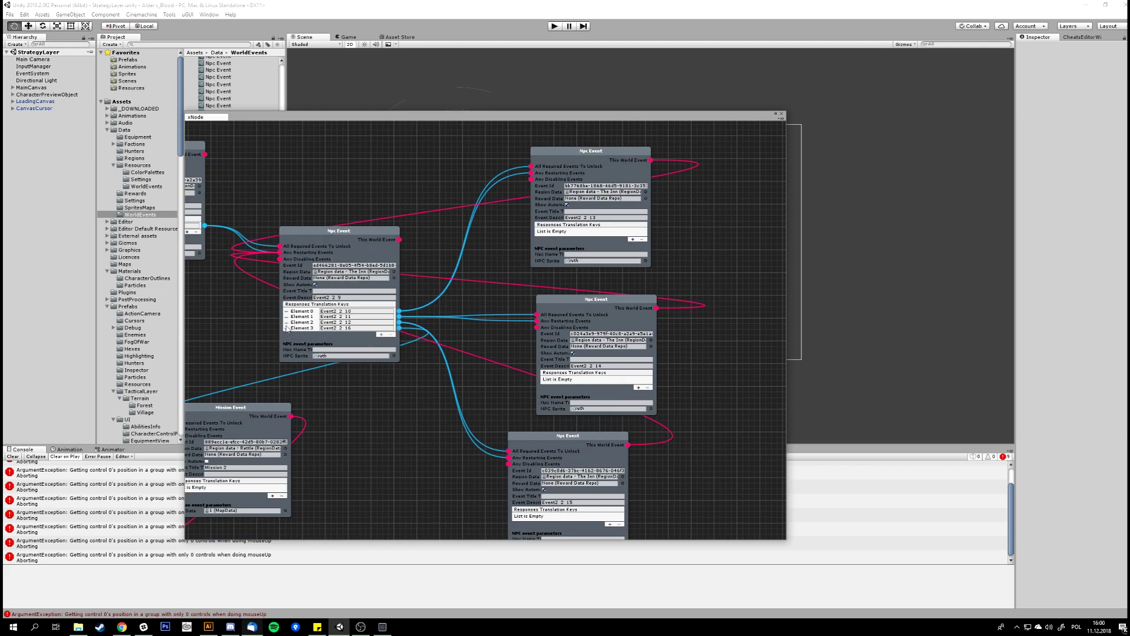
middle_click_drag(403, 422, 419, 408)
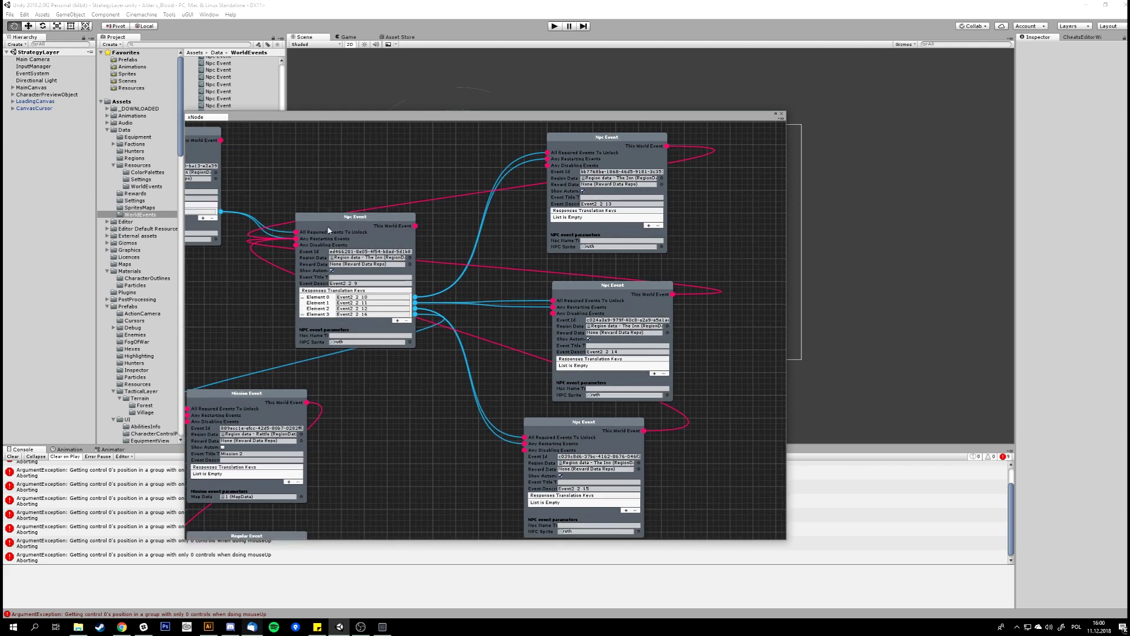
middle_click_drag(328, 230, 359, 489)
middle_click_drag(443, 415, 467, 222)
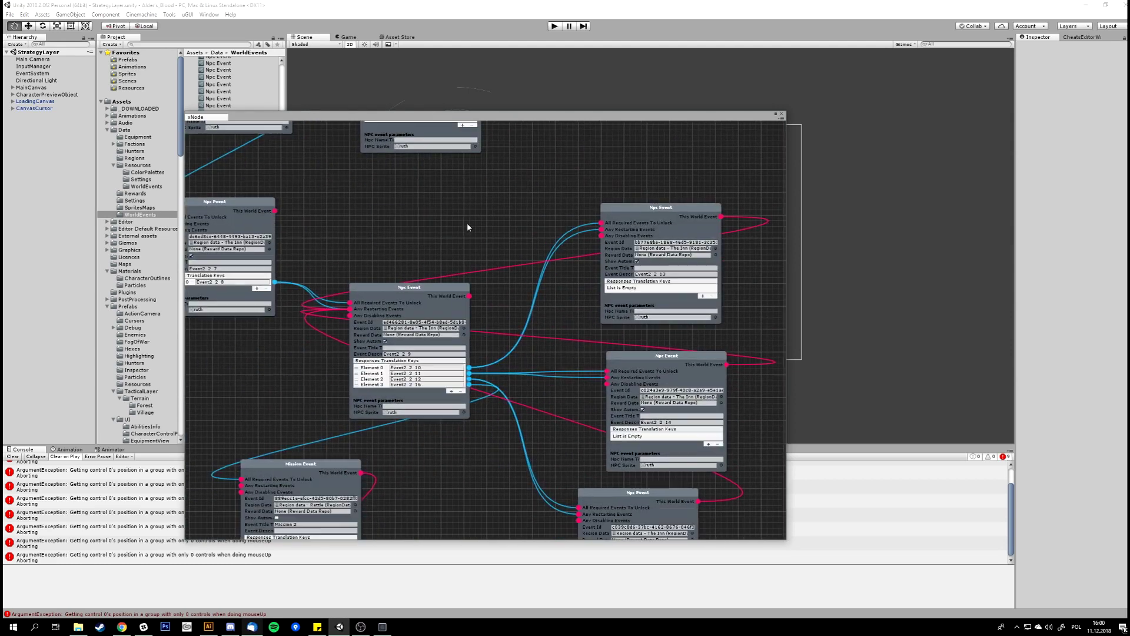
middle_click_drag(465, 449, 458, 364)
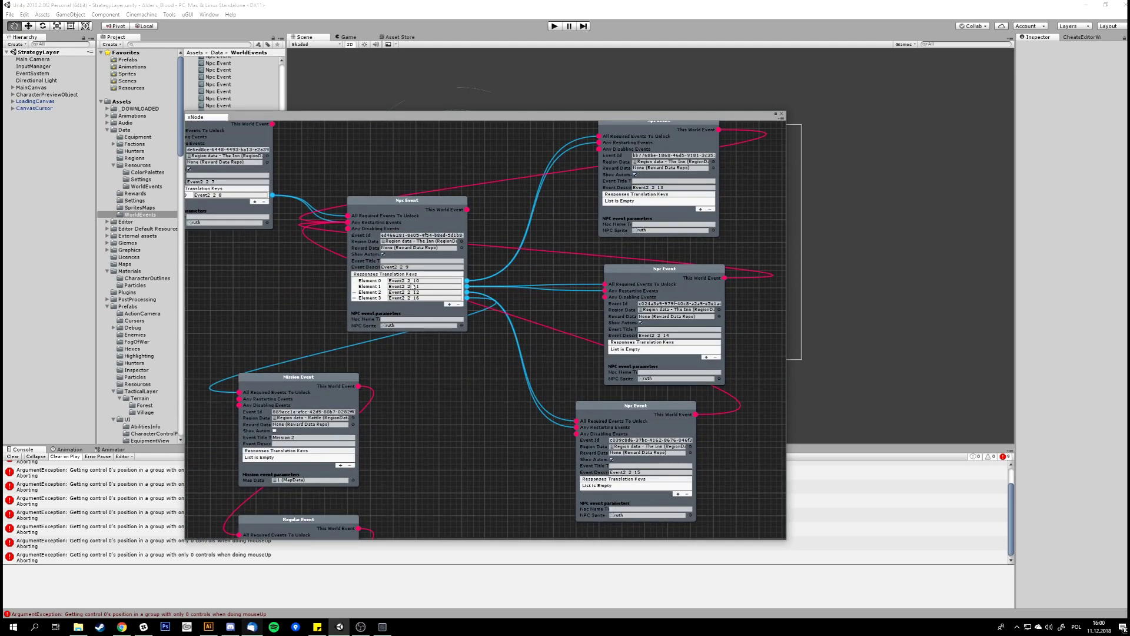
Switch to the Alder's Blood story in Twine and read the passage beginning "The Crown becomed me here", then close it
left_click(383, 626)
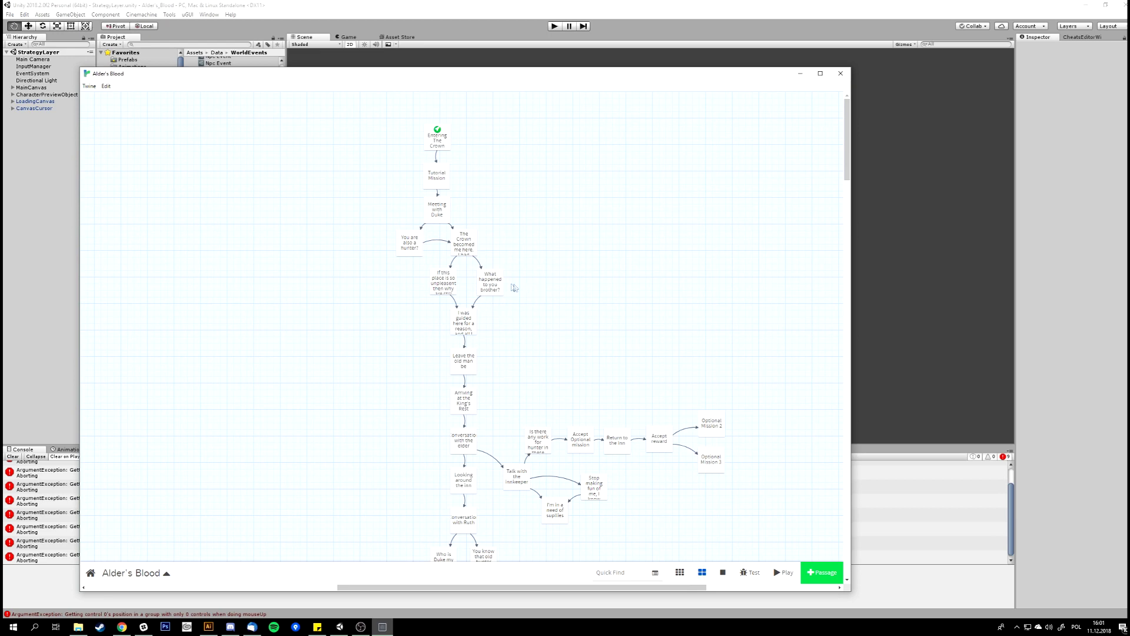
scroll(556, 303, "down", 5)
scroll(692, 359, "up", 5)
mouse_move(465, 256)
left_click(461, 240)
double_click(461, 240)
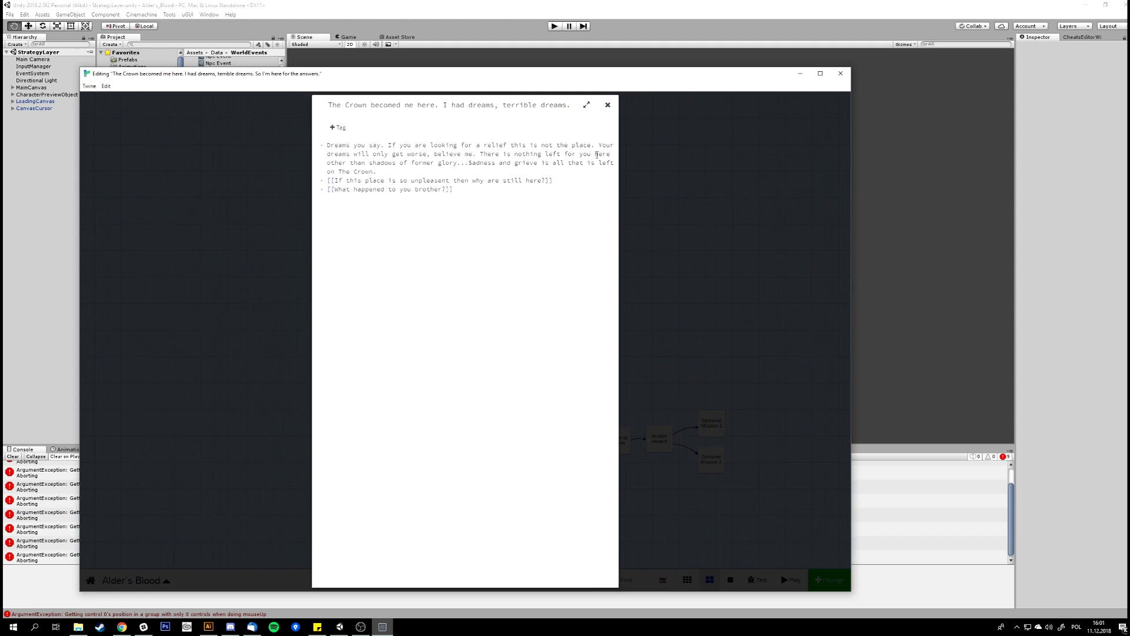
left_click(608, 105)
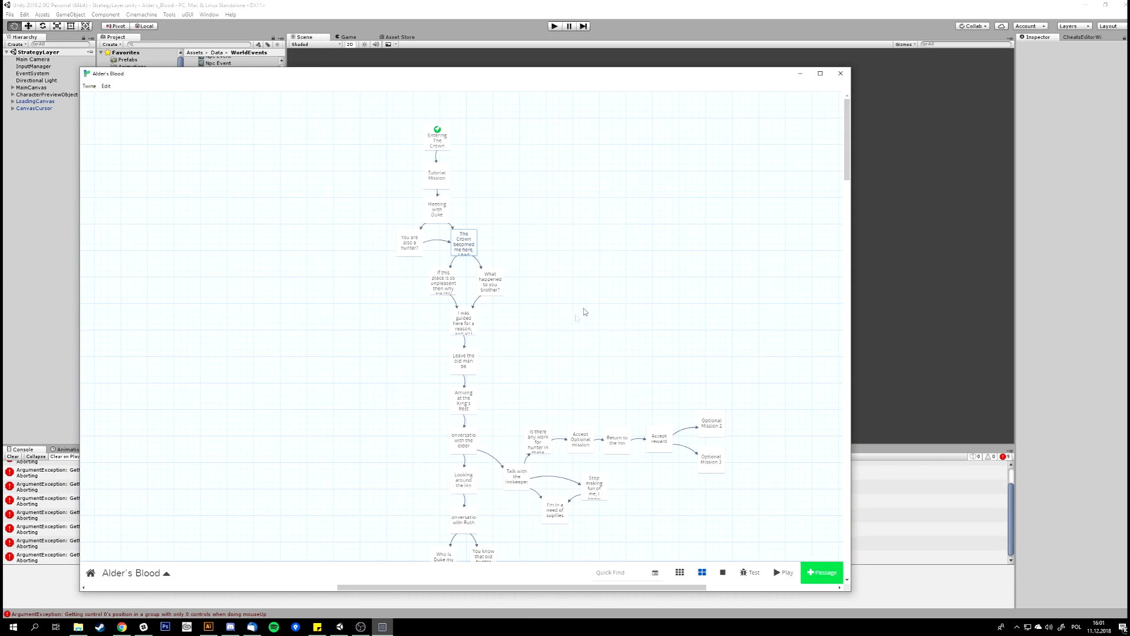
Review the innkeeper and optional mission branches of the Twine story map and return to the xNode graph in Unity
scroll(586, 353, "down", 2)
scroll(585, 353, "right", 1)
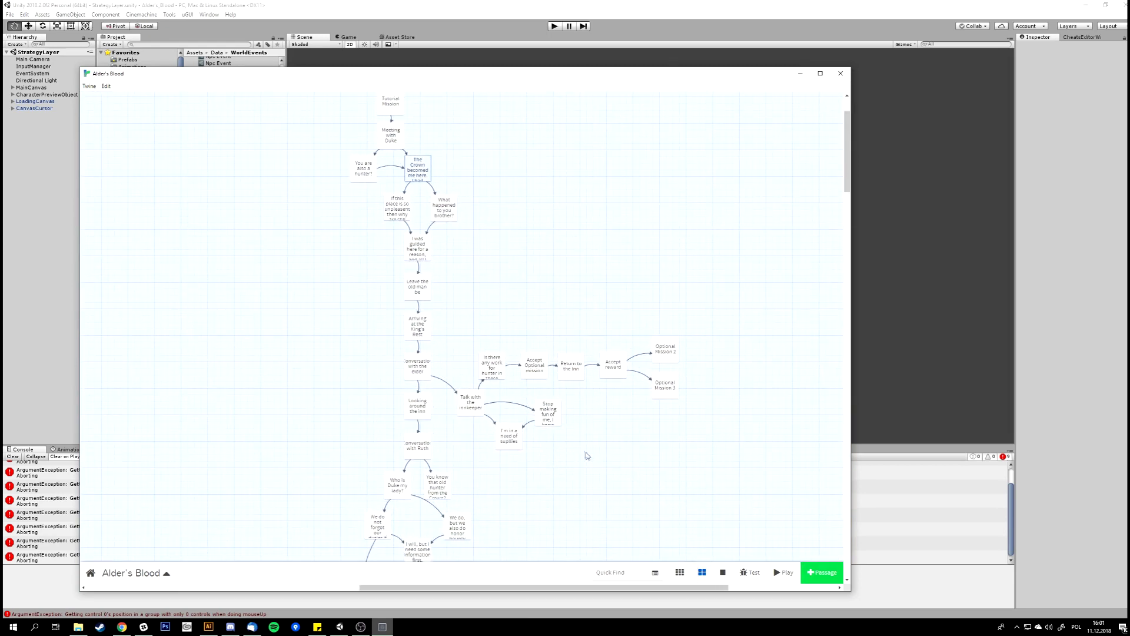
left_click(661, 17)
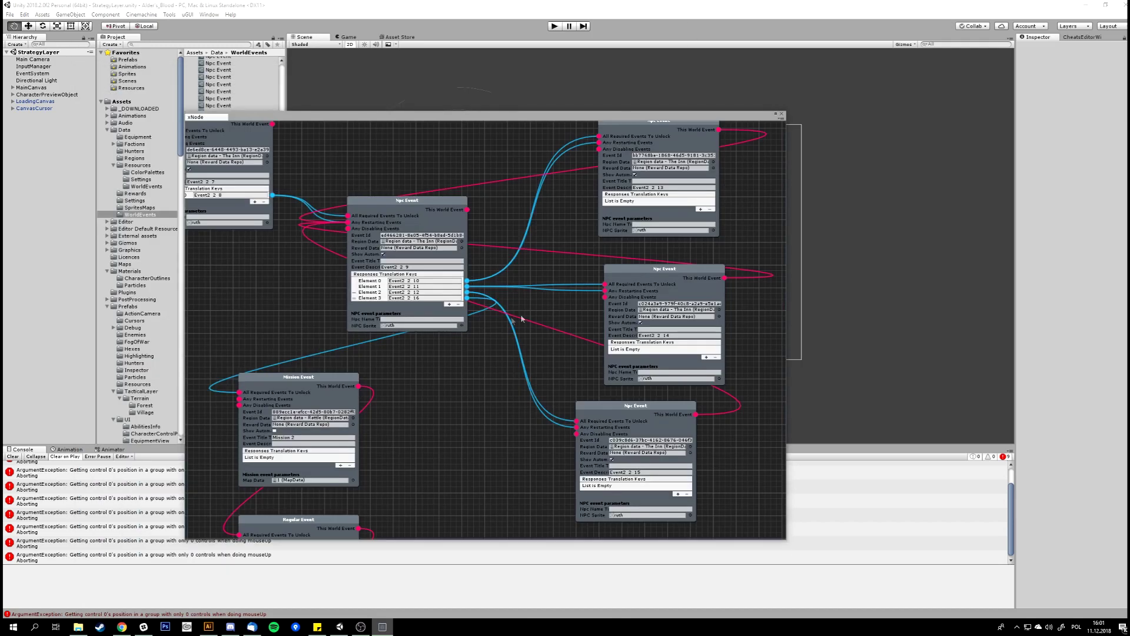
Reposition the four-response Npc Event to about X 936, Y 3528 and the single-response Npc Event feeding it to about X 408, Y 3224
mouse_move(528, 235)
middle_mouse_down()
mouse_move(541, 244)
mouse_move(528, 283)
mouse_move(521, 250)
middle_mouse_up()
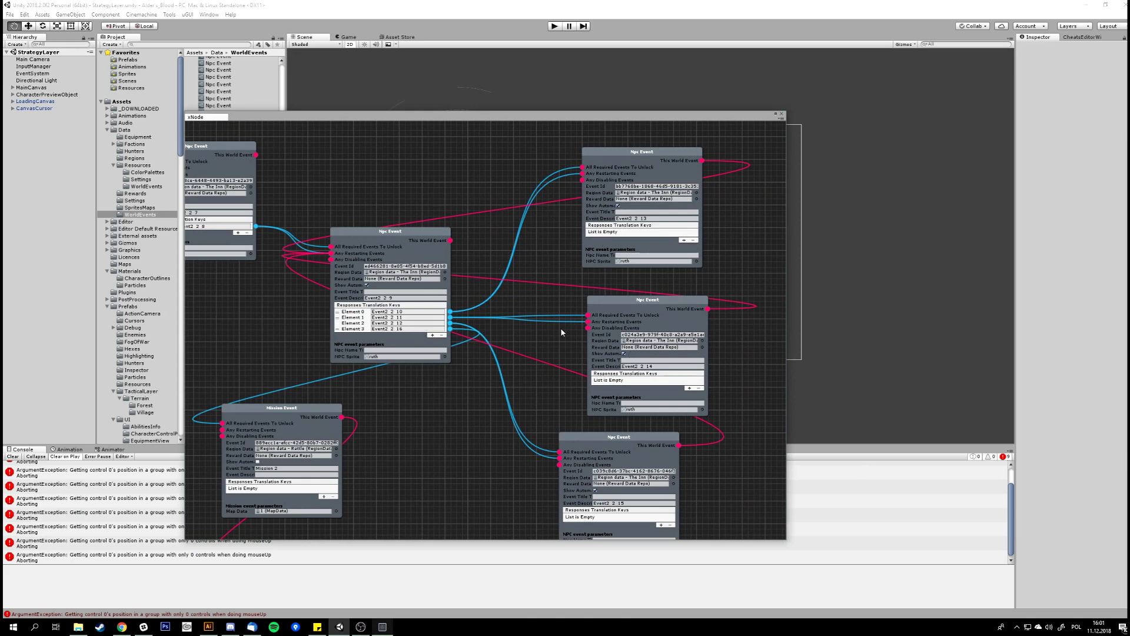
scroll(493, 328, "down", 2)
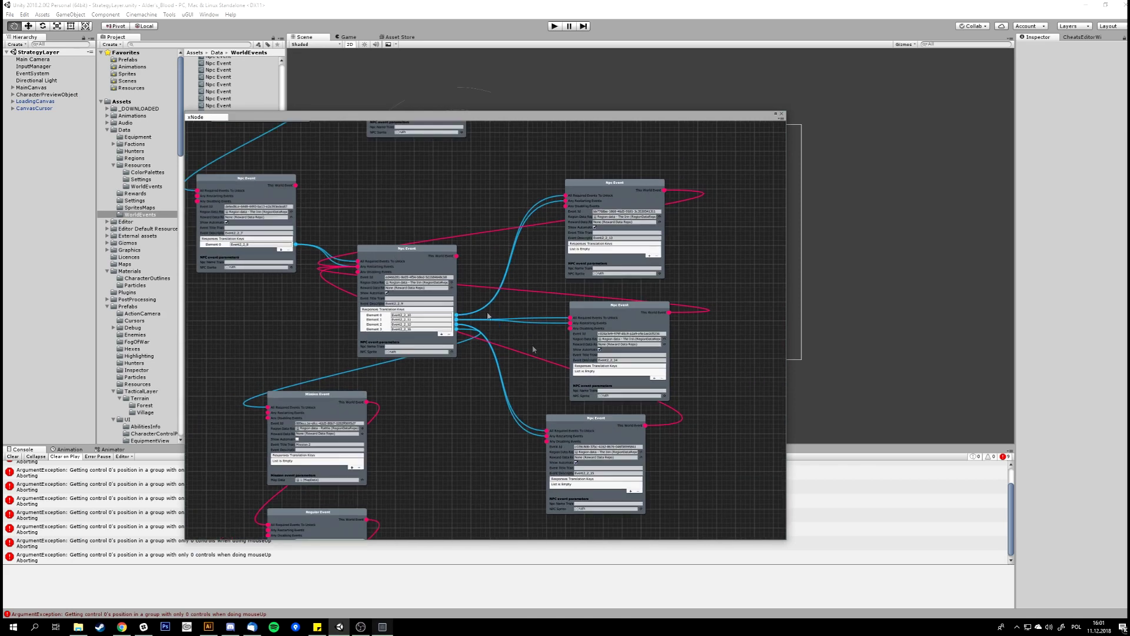
middle_click_drag(555, 262, 495, 278)
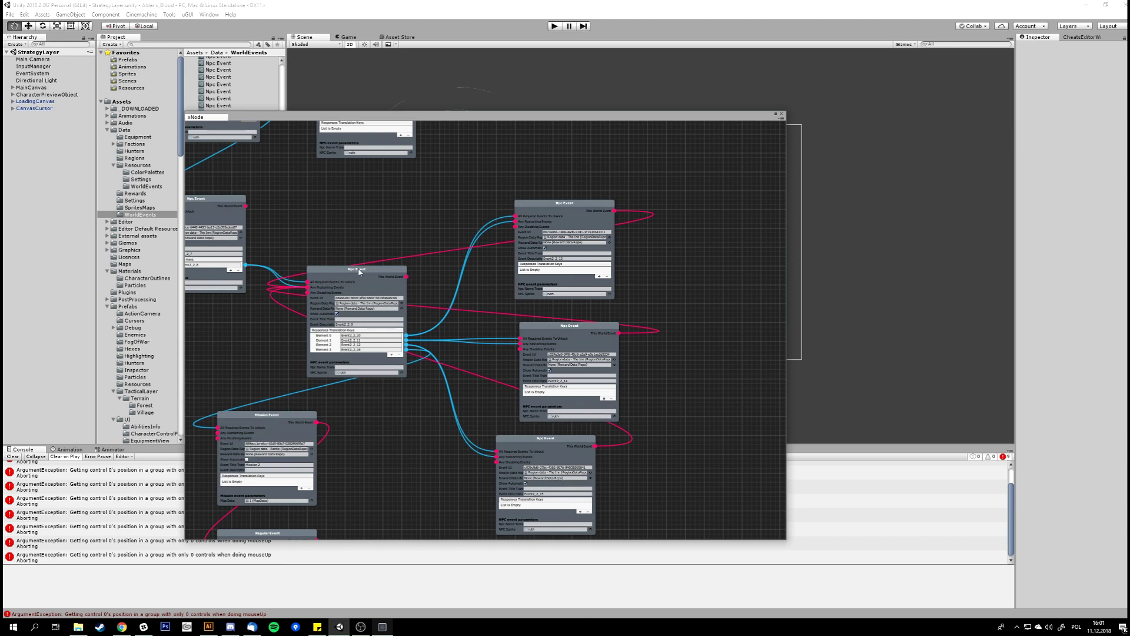
left_click_drag(357, 269, 373, 247)
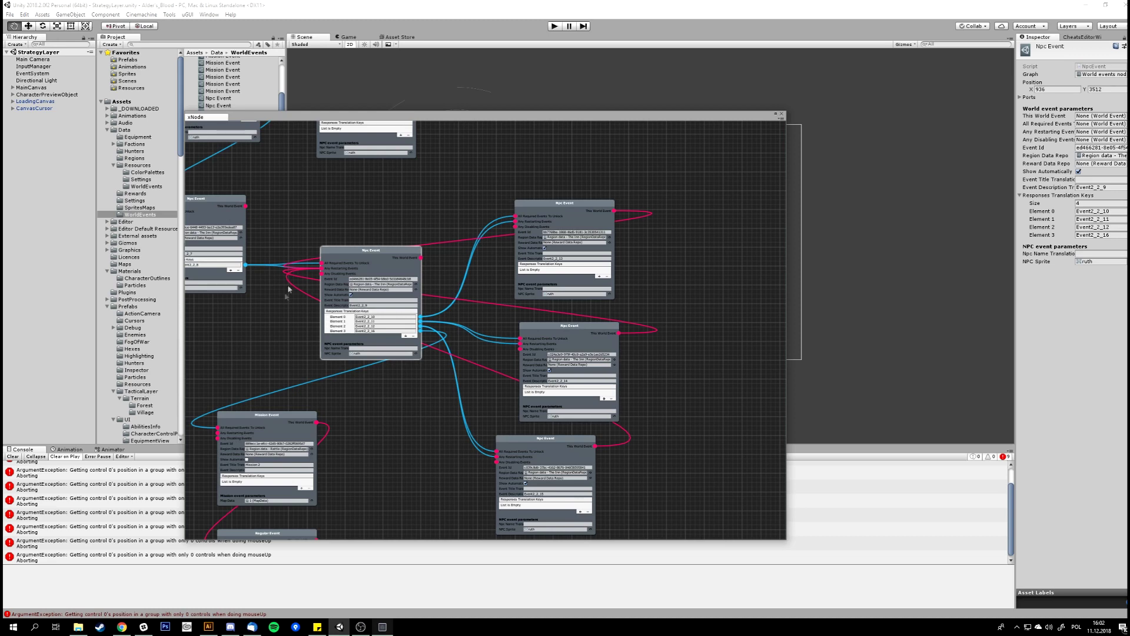
middle_click_drag(289, 289, 348, 344)
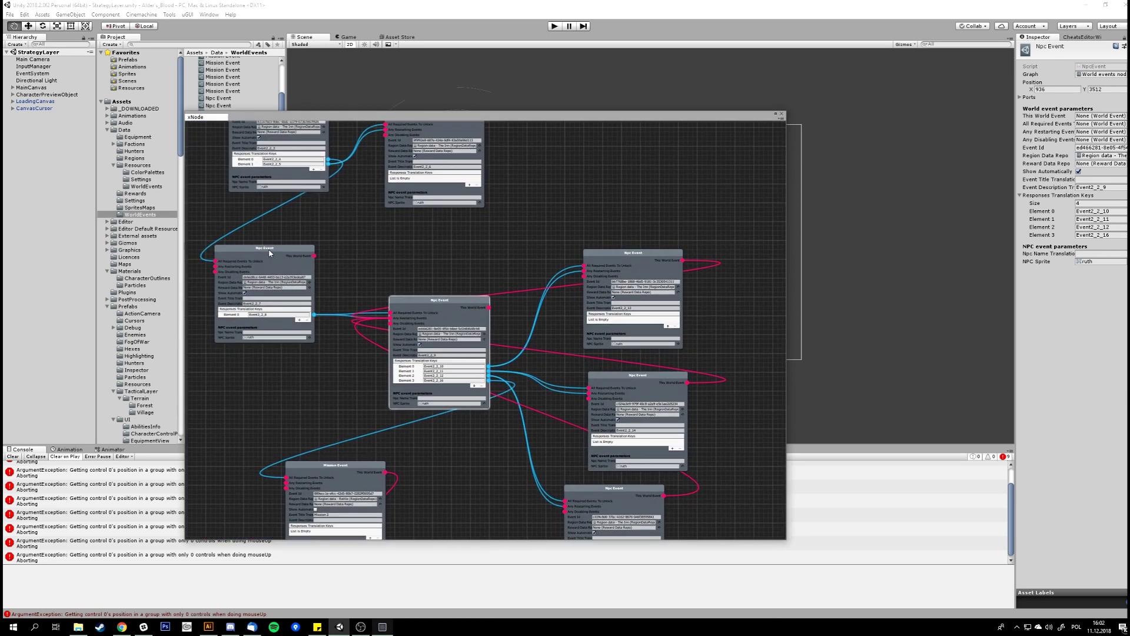
left_click_drag(270, 254, 288, 220)
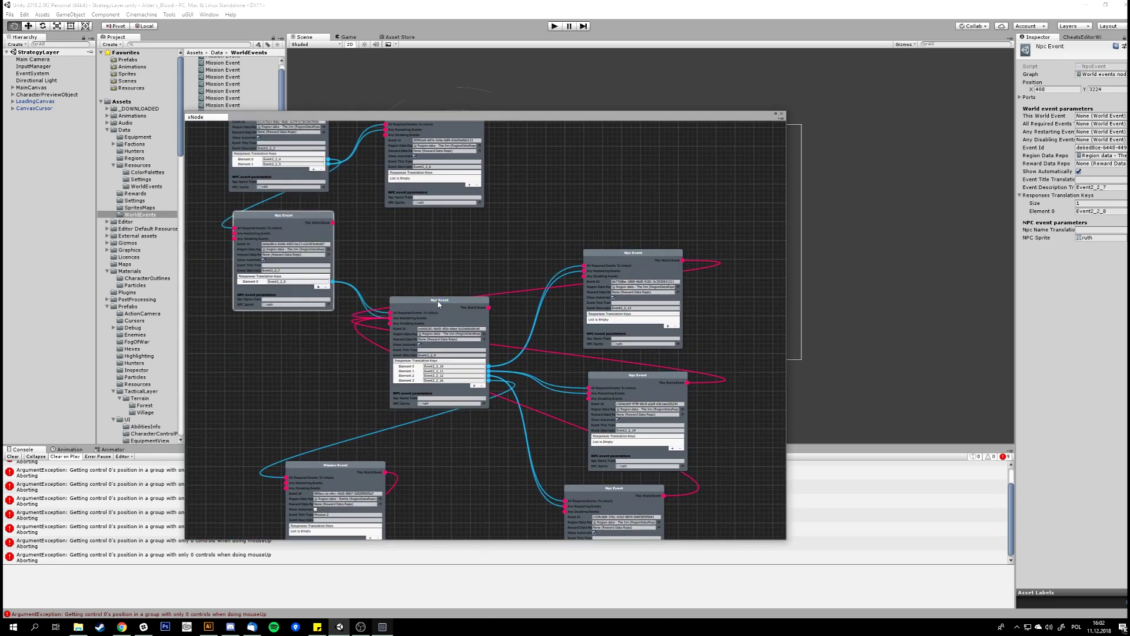
mouse_move(438, 304)
left_mouse_down()
mouse_move(439, 324)
mouse_move(442, 300)
mouse_move(422, 313)
mouse_move(436, 312)
left_mouse_up()
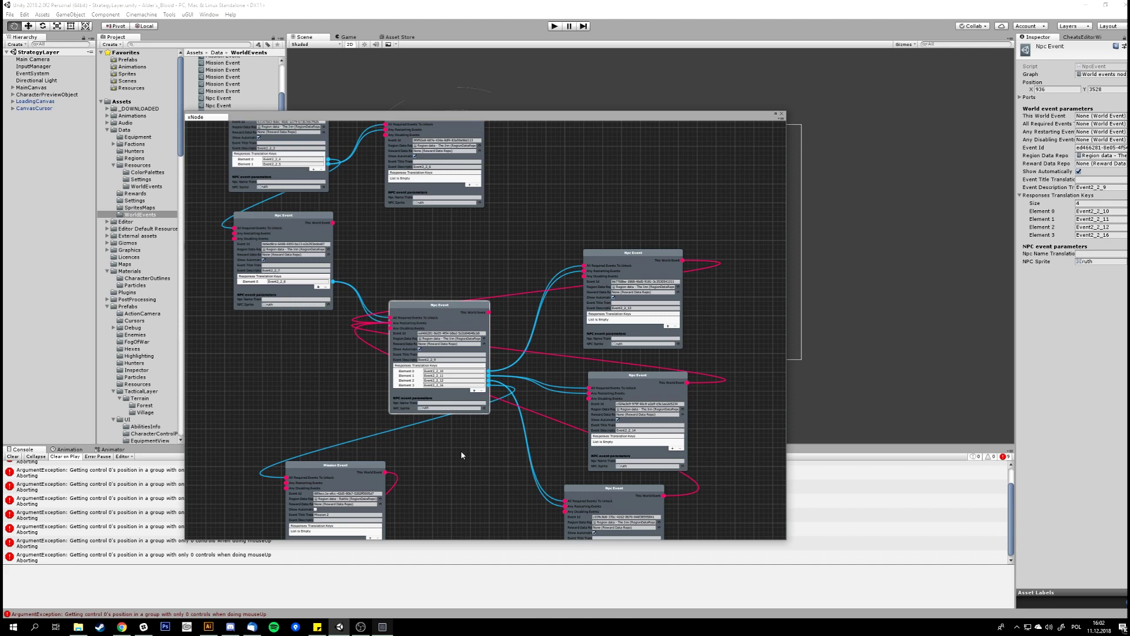
Examine the Mission Event branch below the four-response Npc Event and trace the chain back up to the Regular Events
middle_click_drag(475, 459, 449, 383)
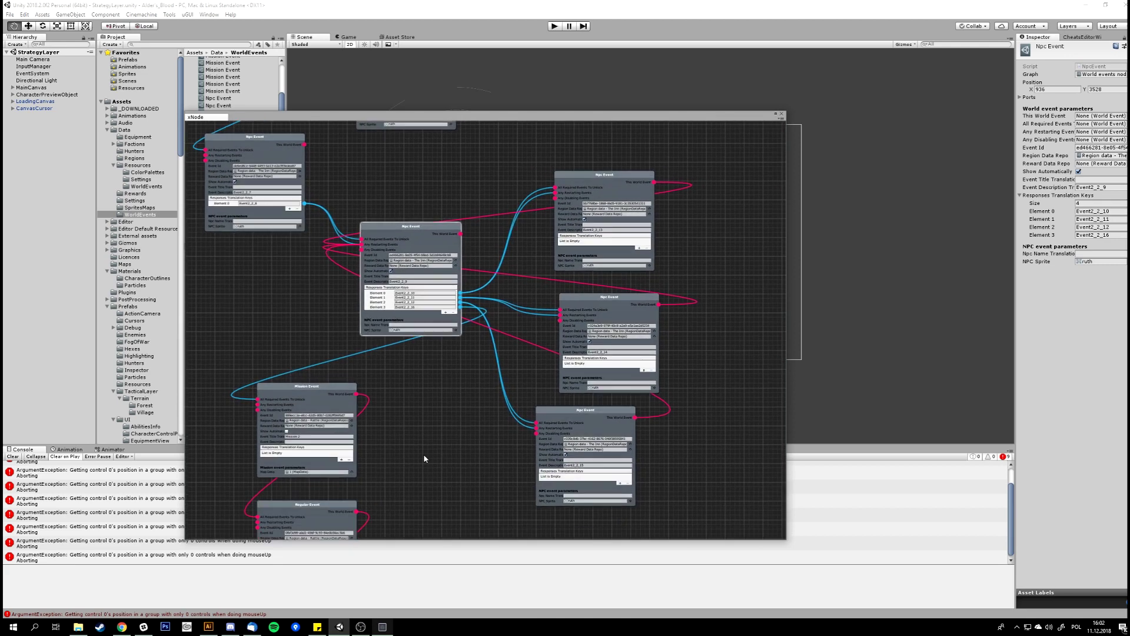
middle_click_drag(427, 464, 430, 379)
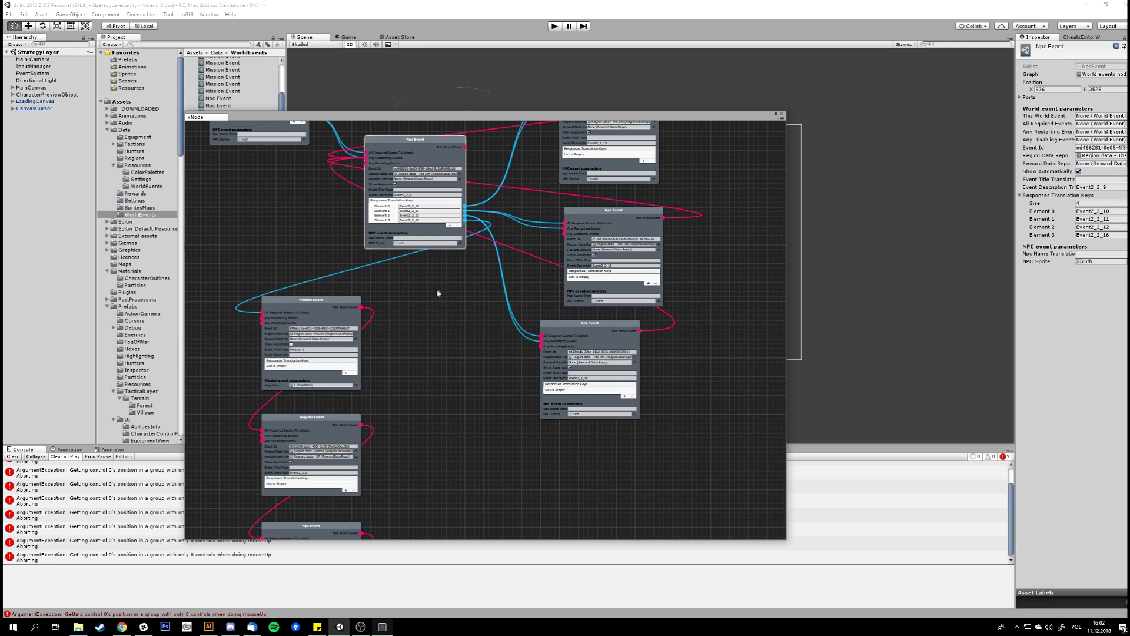
middle_click_drag(439, 295, 439, 402)
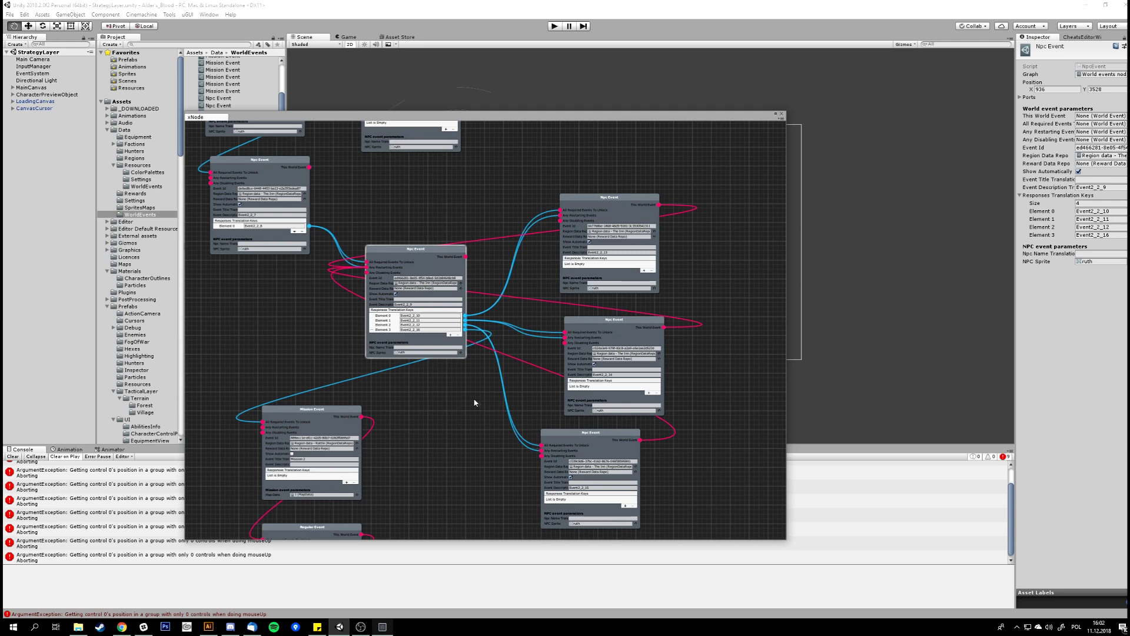
middle_click_drag(703, 245, 693, 387)
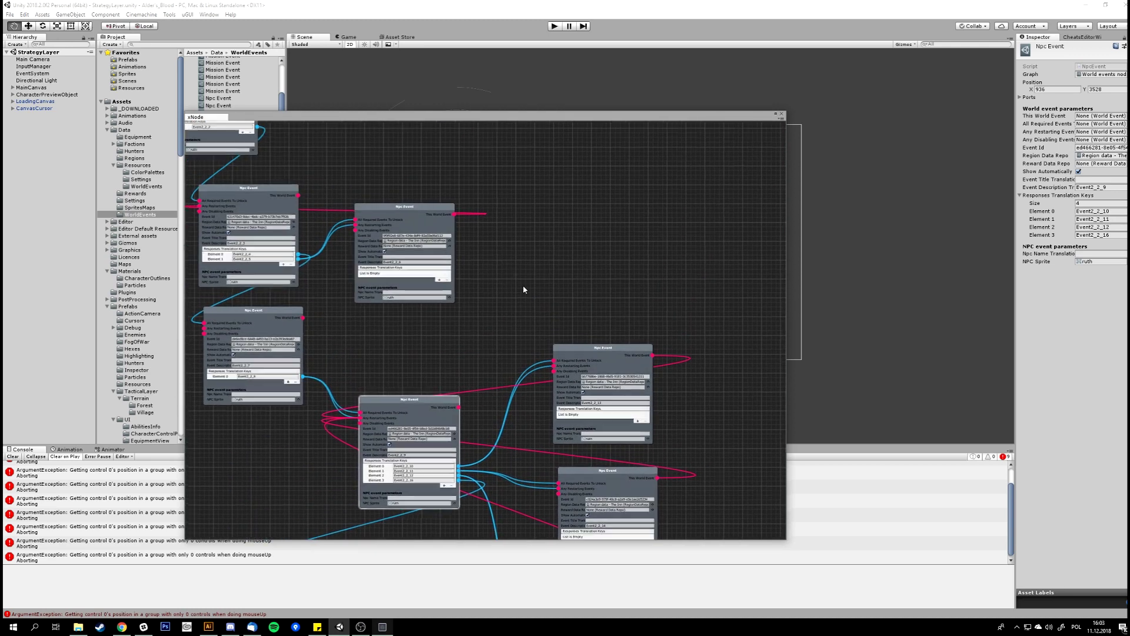
middle_click_drag(494, 251, 599, 427)
middle_click_drag(417, 218, 506, 382)
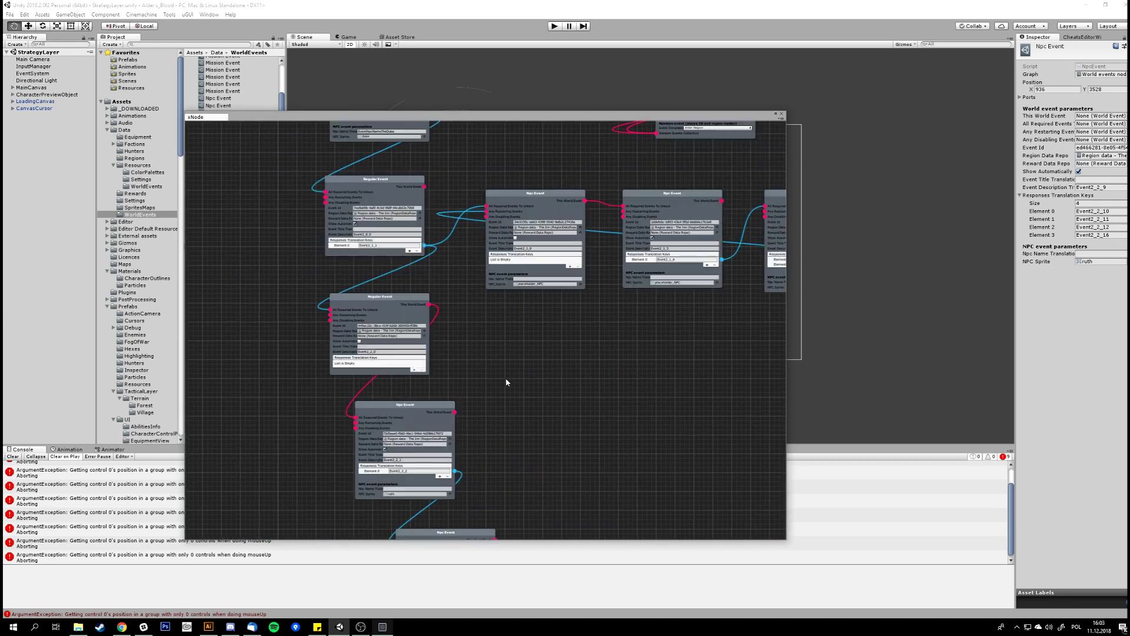
Bring the Random Event branches into view and enlarge the xNode window in height and width to show more of them
middle_click_drag(670, 288, 483, 500)
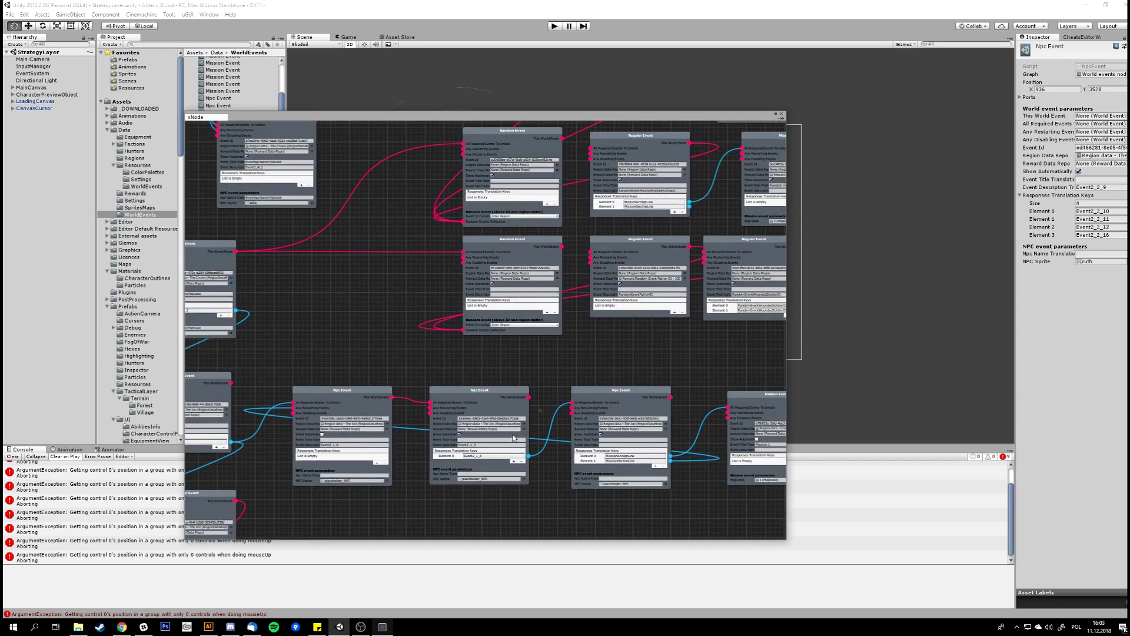
middle_click_drag(619, 345, 388, 468)
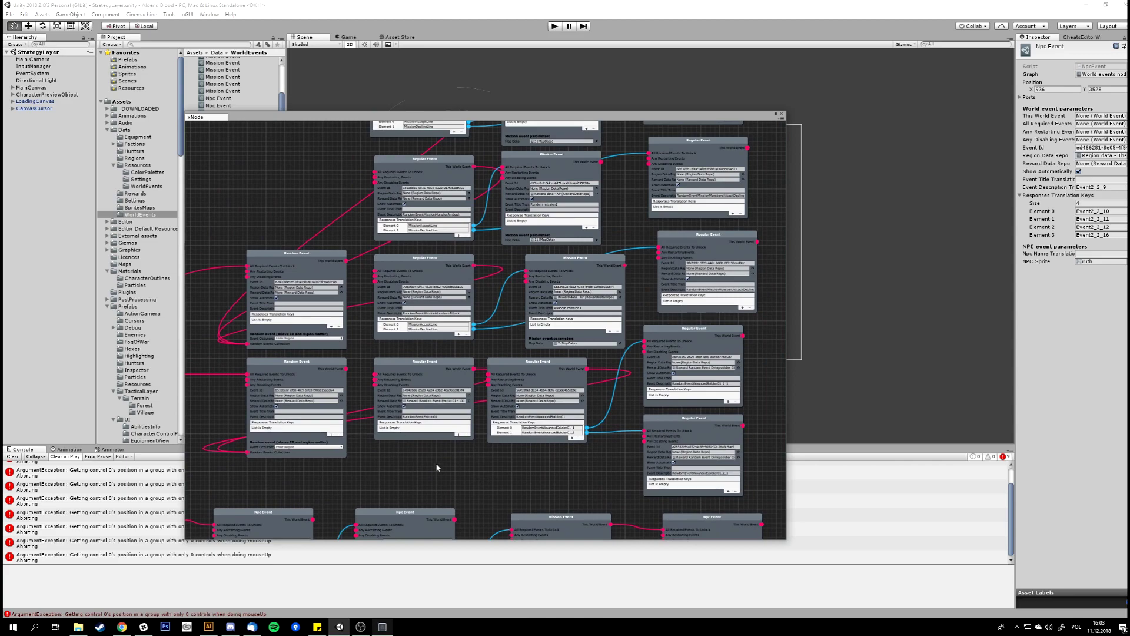
middle_click_drag(514, 321, 489, 383)
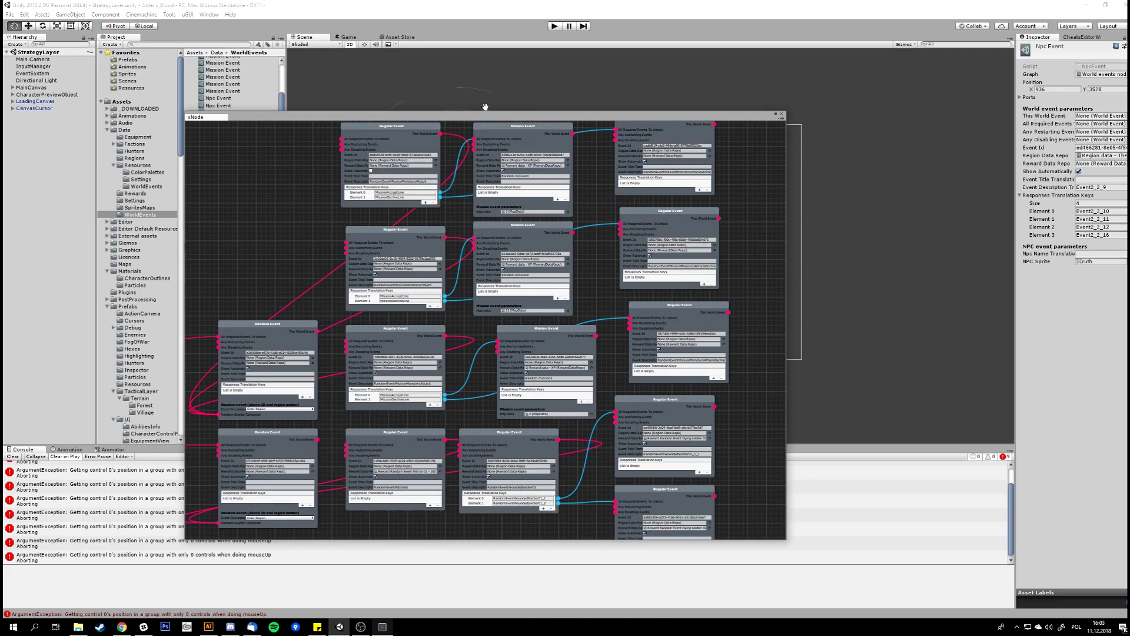
left_click_drag(481, 111, 481, 34)
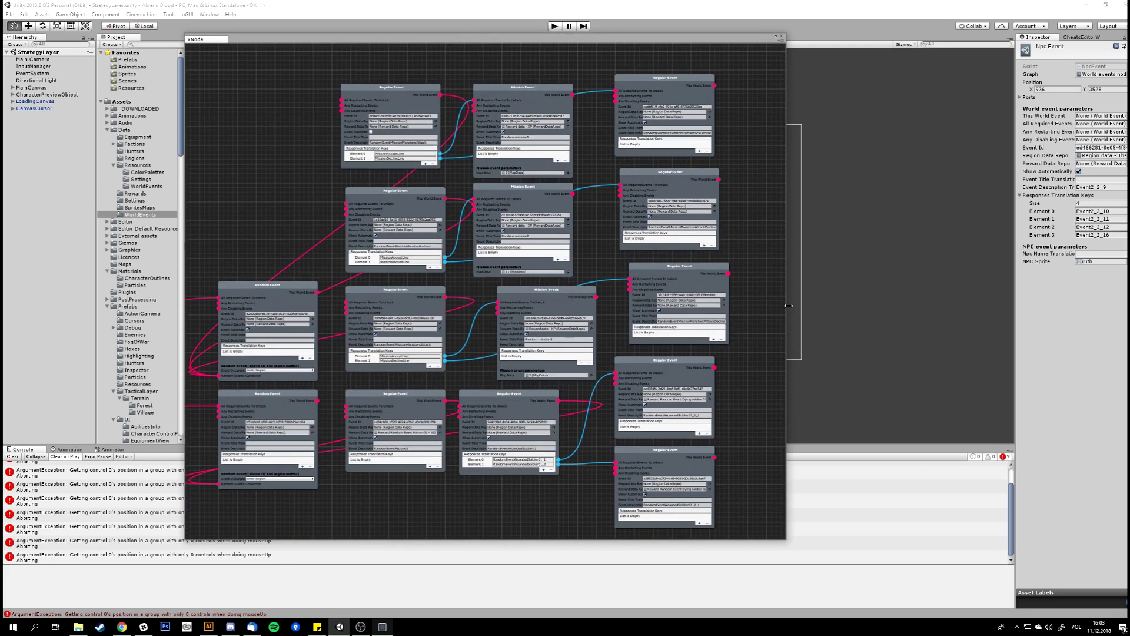
left_click_drag(834, 303, 1004, 303)
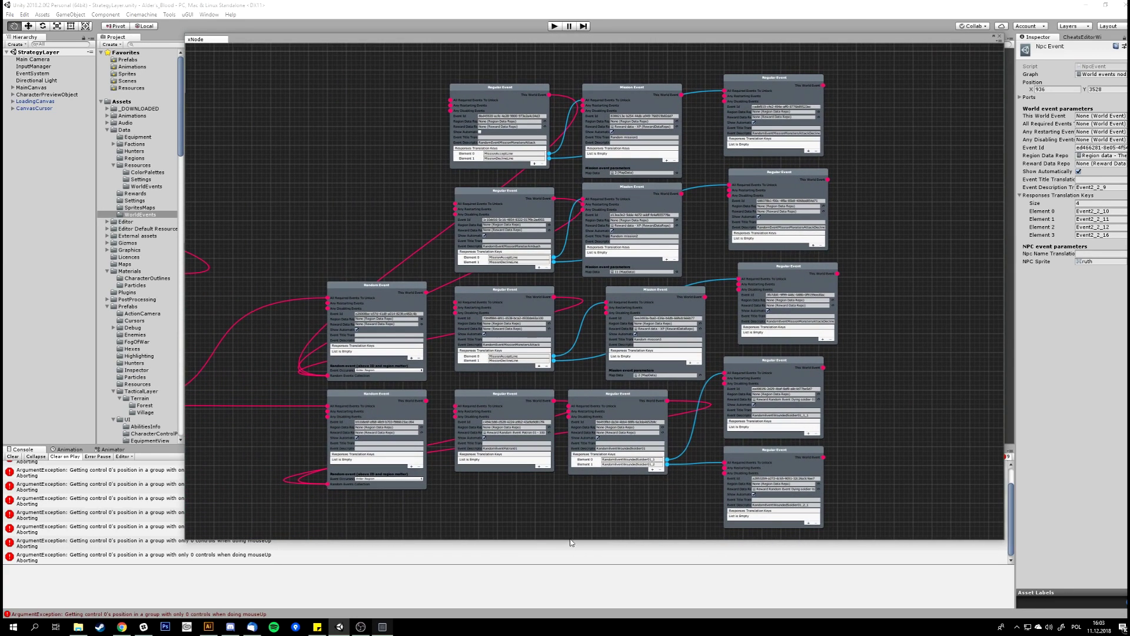
Extend the xNode window's height and examine the Random Event branches with the Regular and Mission Events they connect to
left_click_drag(568, 543, 567, 600)
scroll(553, 532, "up", 2)
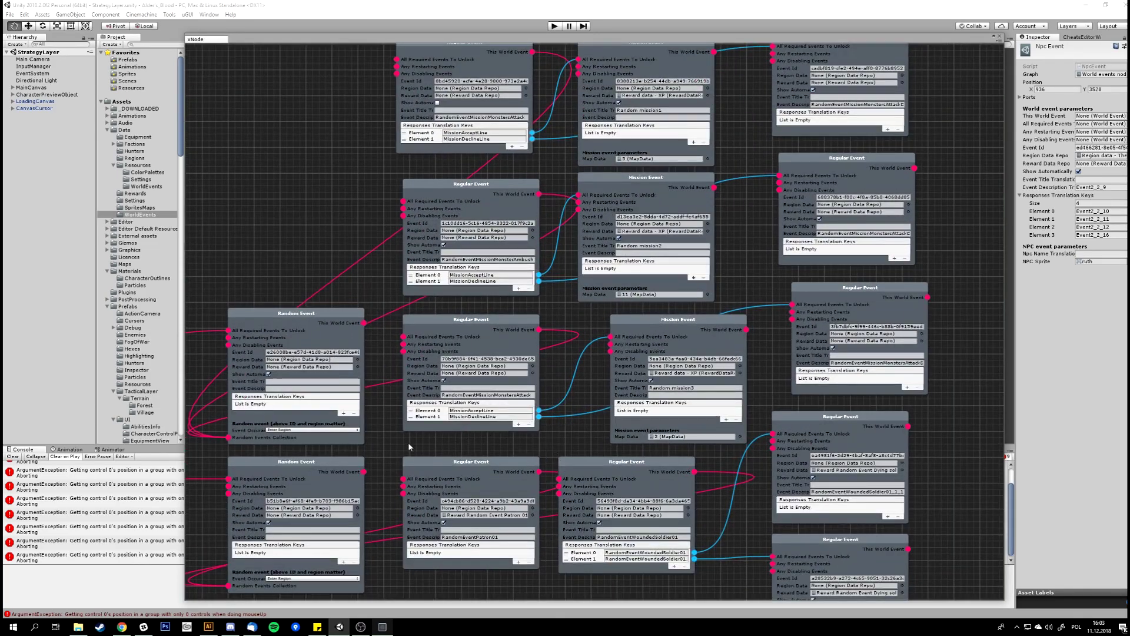
middle_click_drag(427, 428, 542, 293)
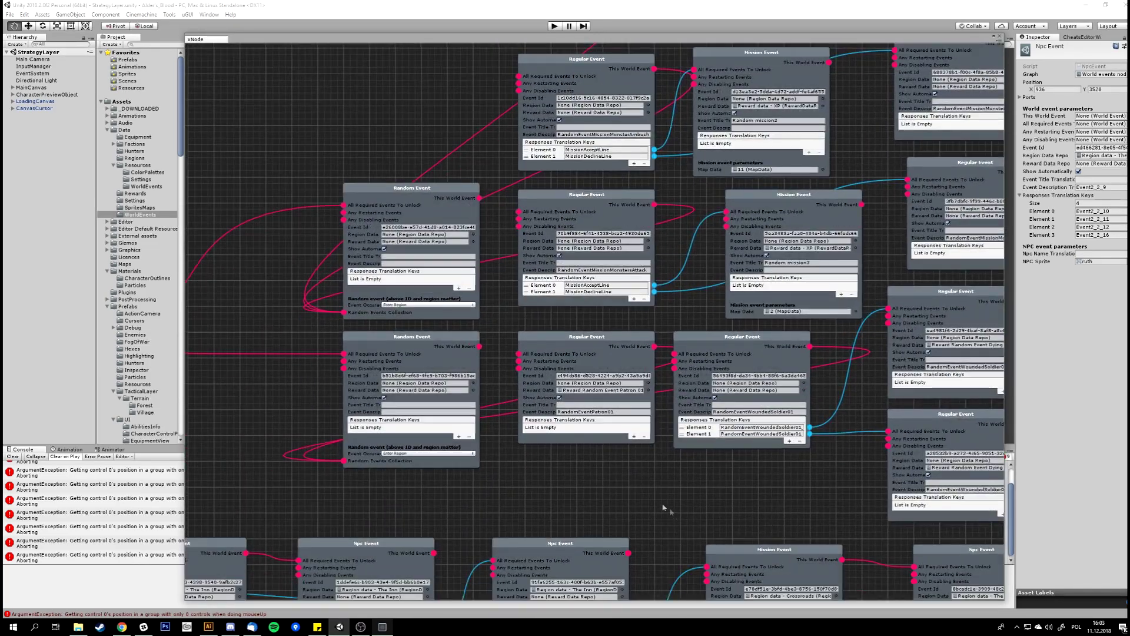
middle_click_drag(666, 507, 585, 509)
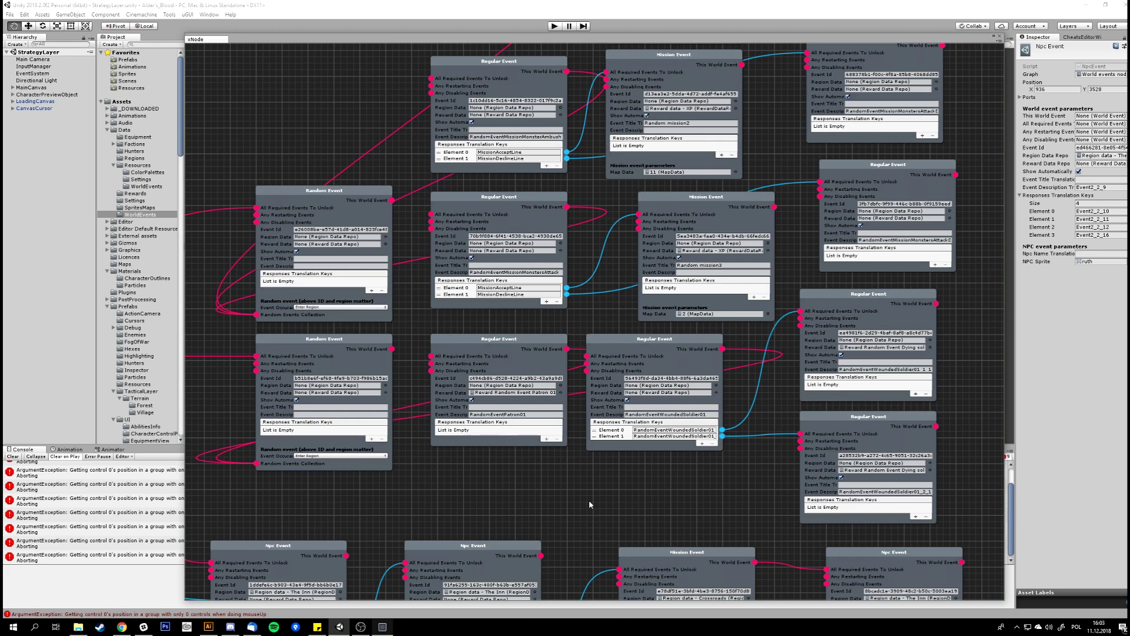
scroll(589, 504, "down", 5)
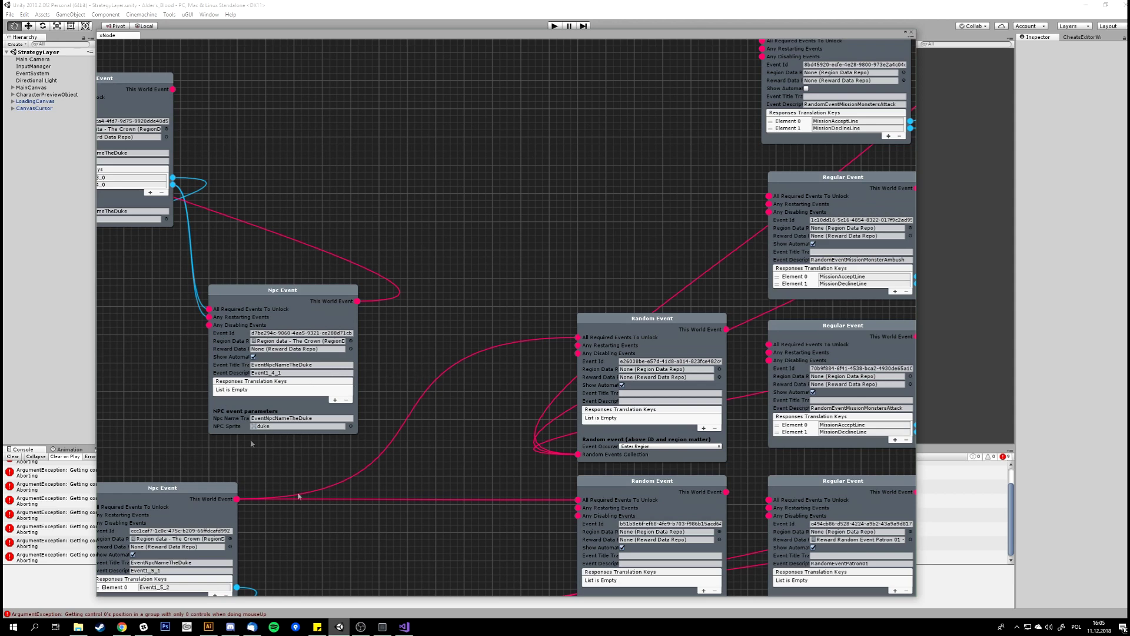
Check the Twine passage "What happened to you brother?" and bring up the Event_Blackwells lines of English.txt in Visual Studio
key("alt+Tab")
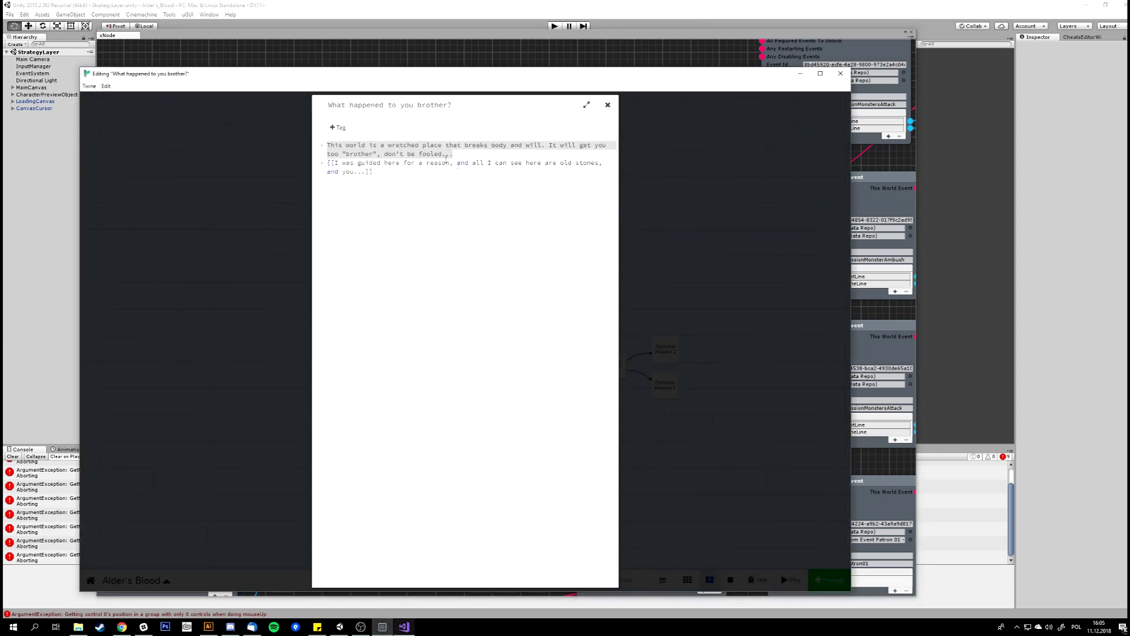
key("alt+Tab")
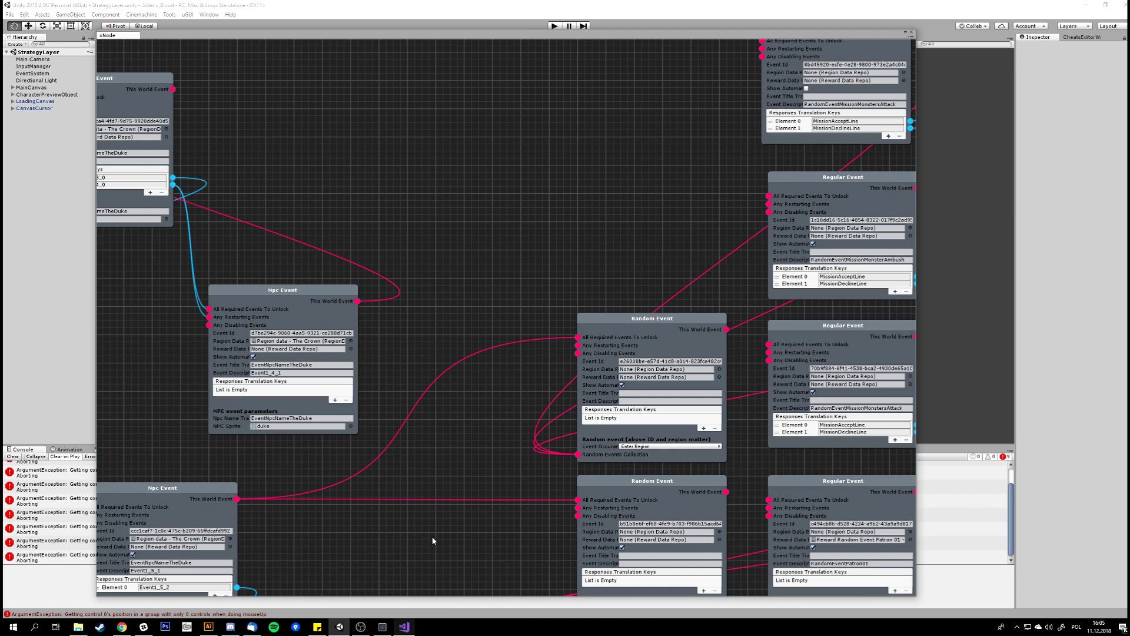
left_click(405, 627)
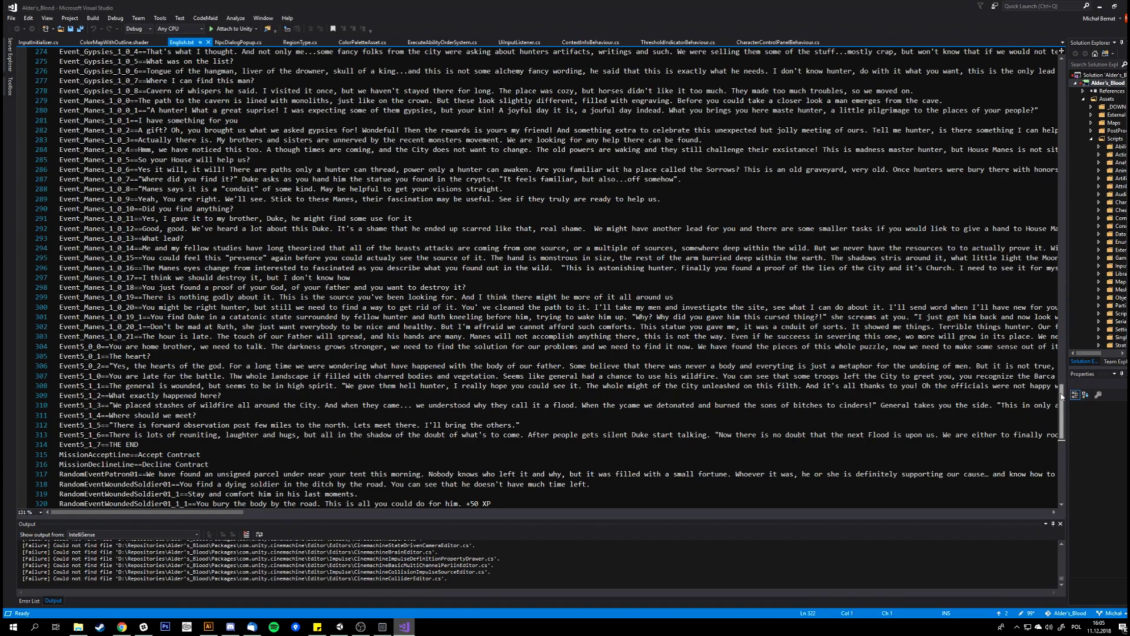
left_click_drag(1062, 396, 1064, 310)
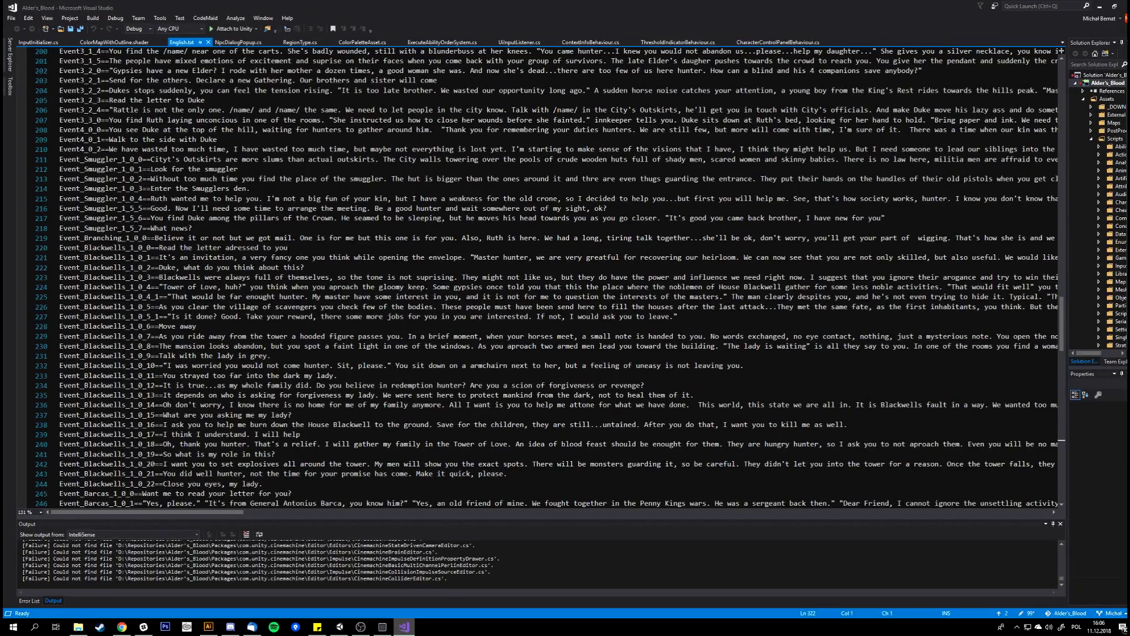
Highlight the key Event_Blackwells_1_0_4_1 and its dialogue text in English.txt, and return to the xNode graph in Unity
left_click_drag(158, 296, 67, 297)
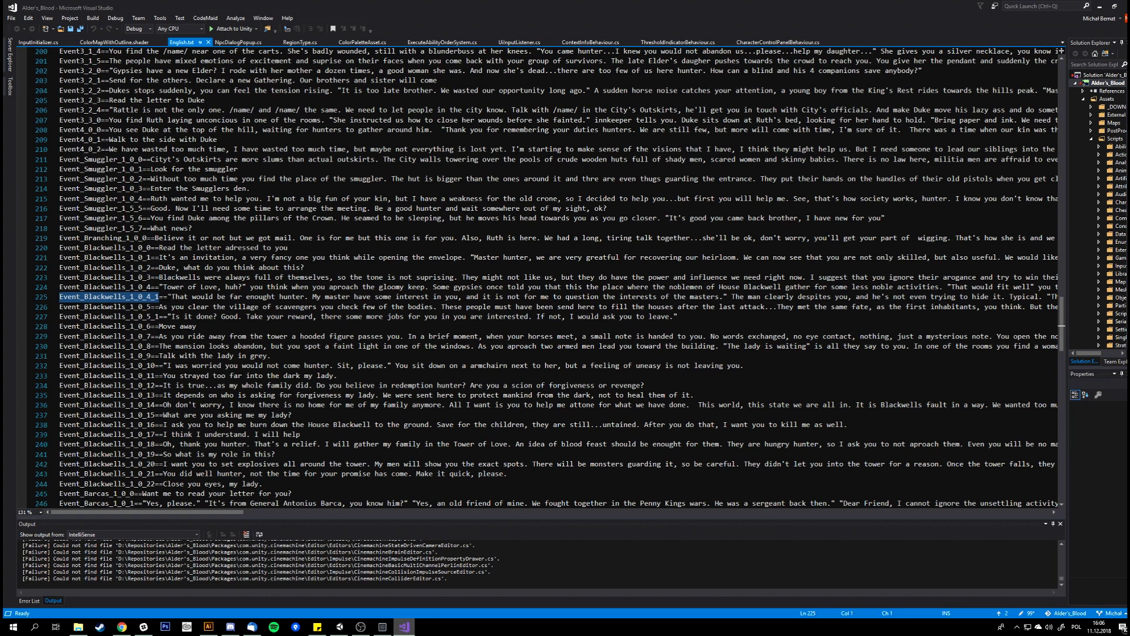
left_click_drag(167, 298, 1005, 297)
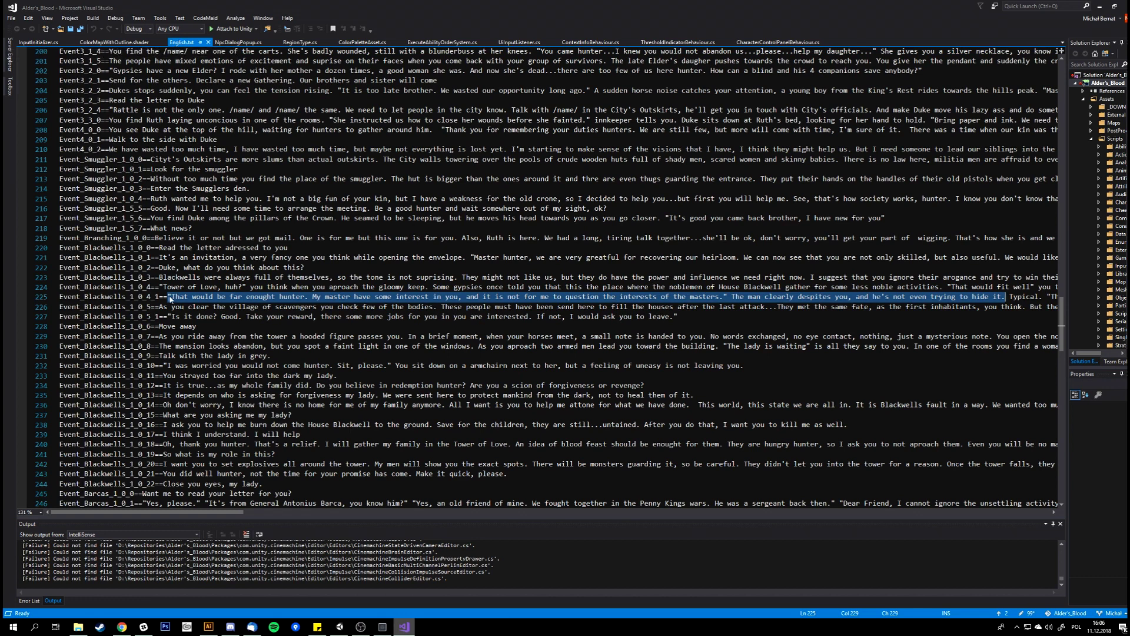
left_click(170, 297)
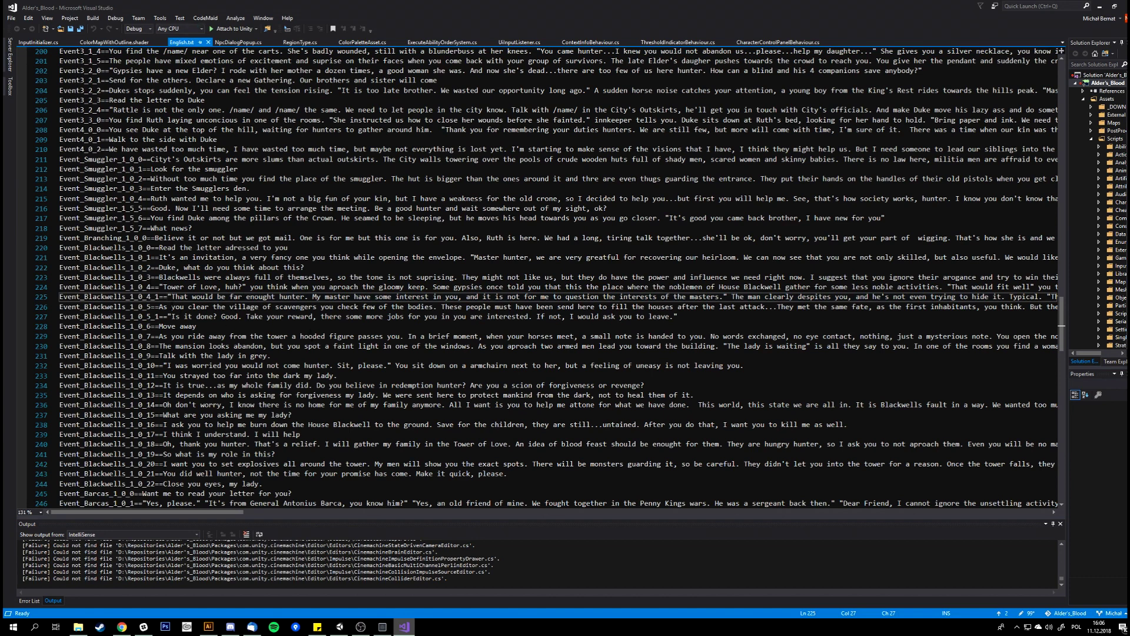
left_click(342, 627)
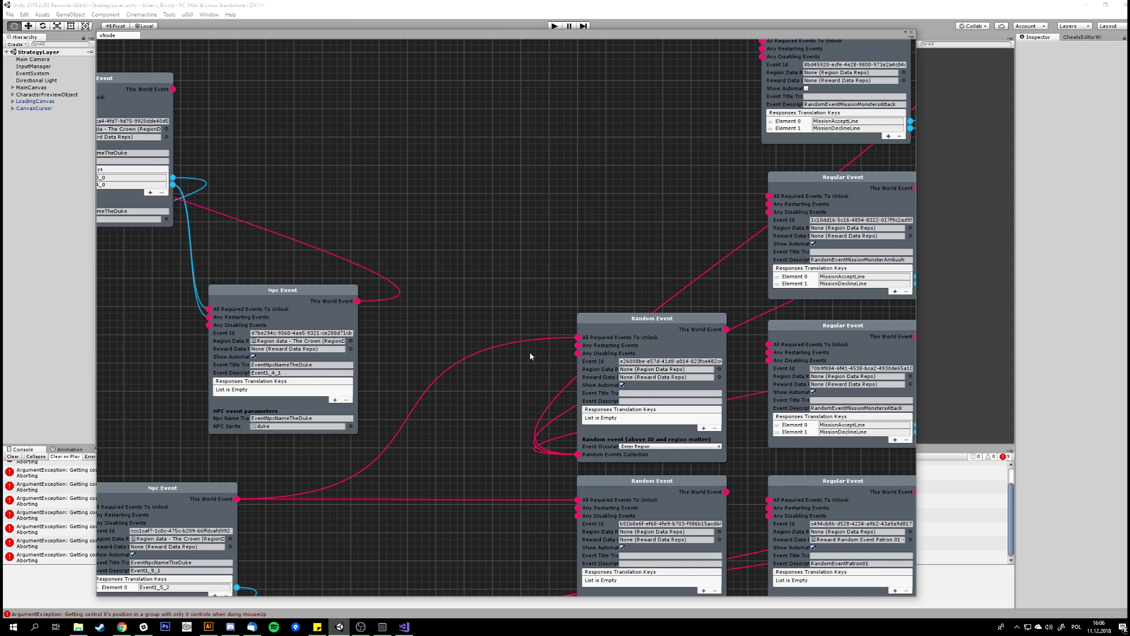
Switch to English.txt in Visual Studio, highlight the key Event_Blackwells_1_0_5_1, and return to the Npc Event nodes in Unity
left_click(404, 626)
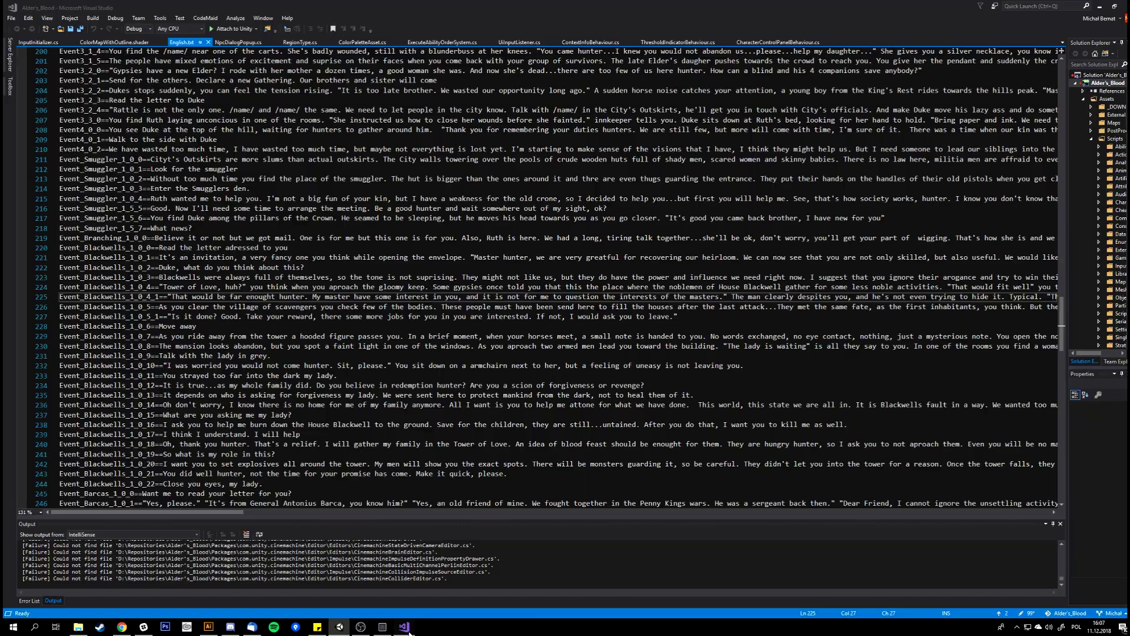
left_click_drag(160, 316, 59, 316)
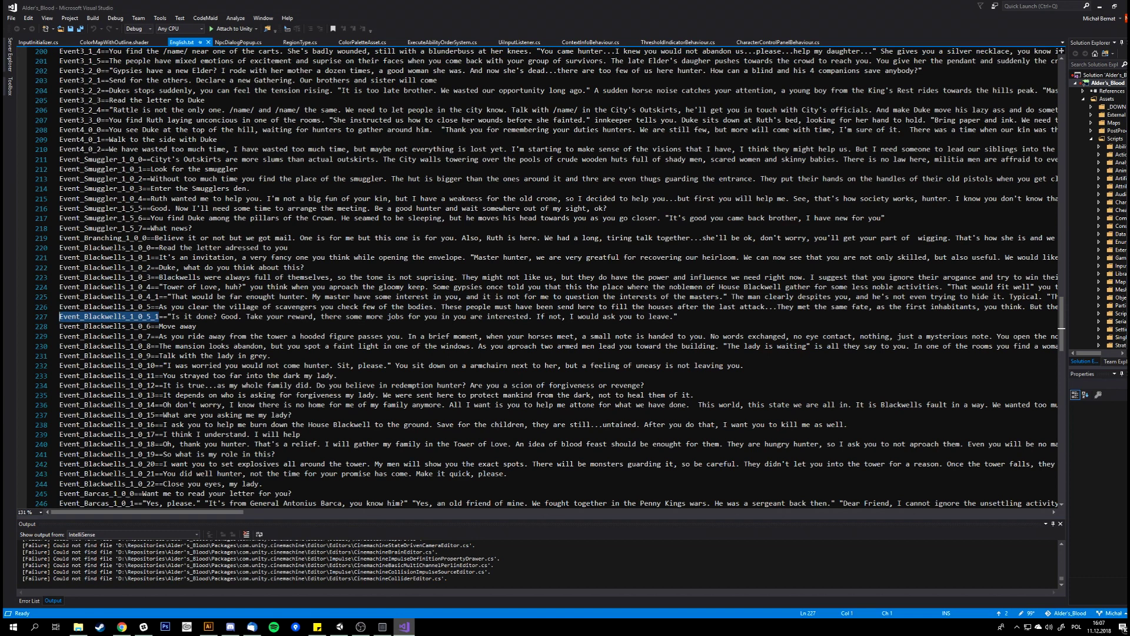
left_click(155, 424)
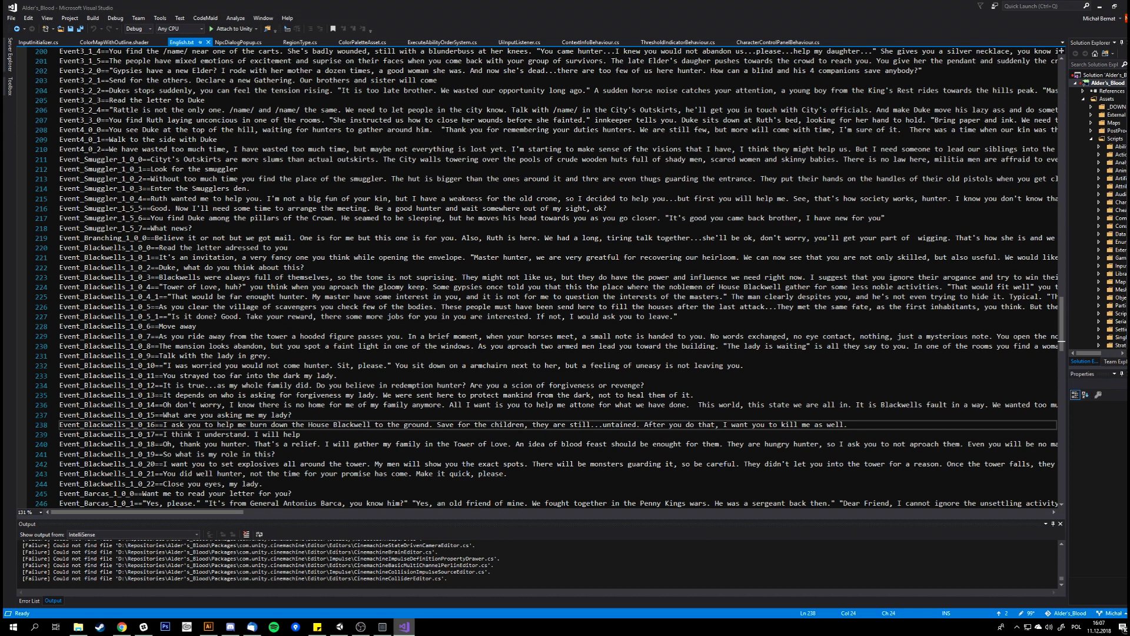
left_click(340, 626)
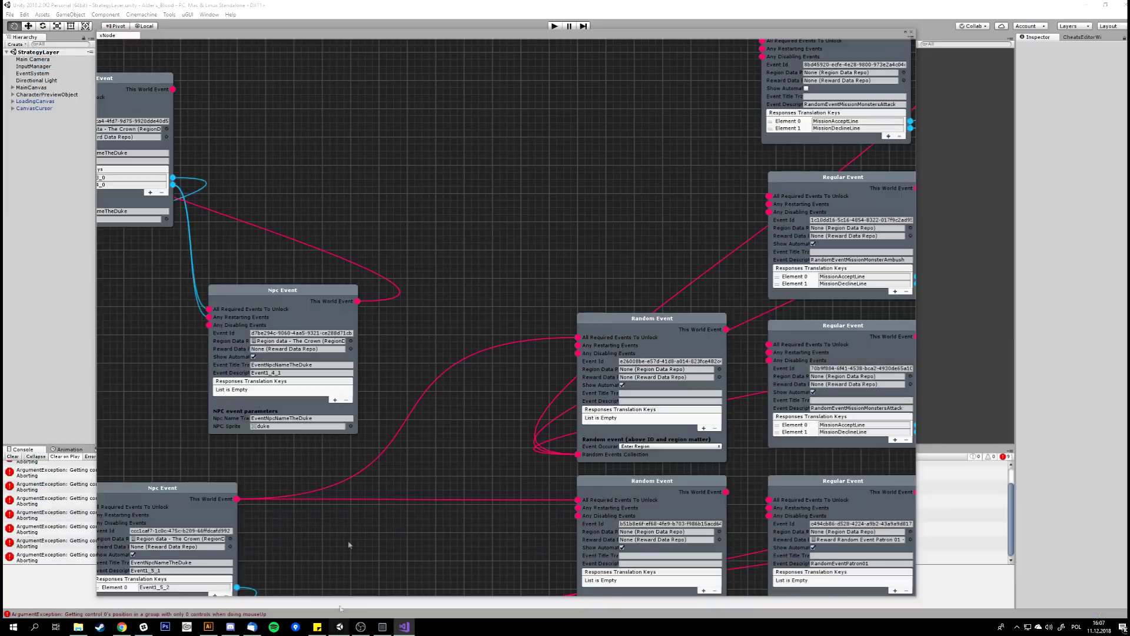
middle_click_drag(432, 298, 472, 272)
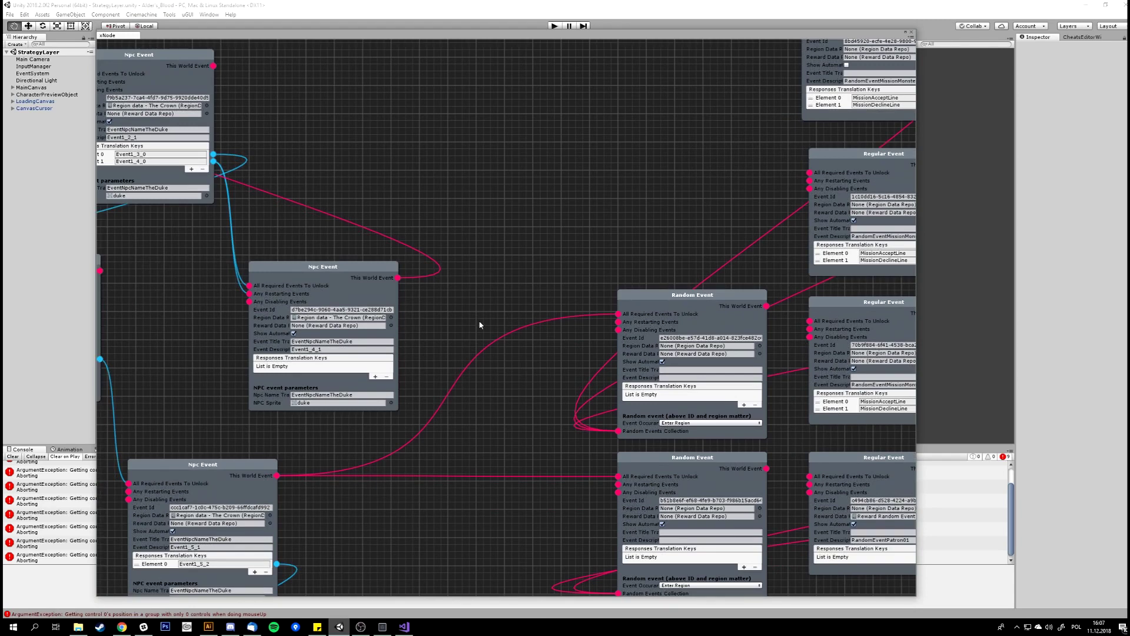